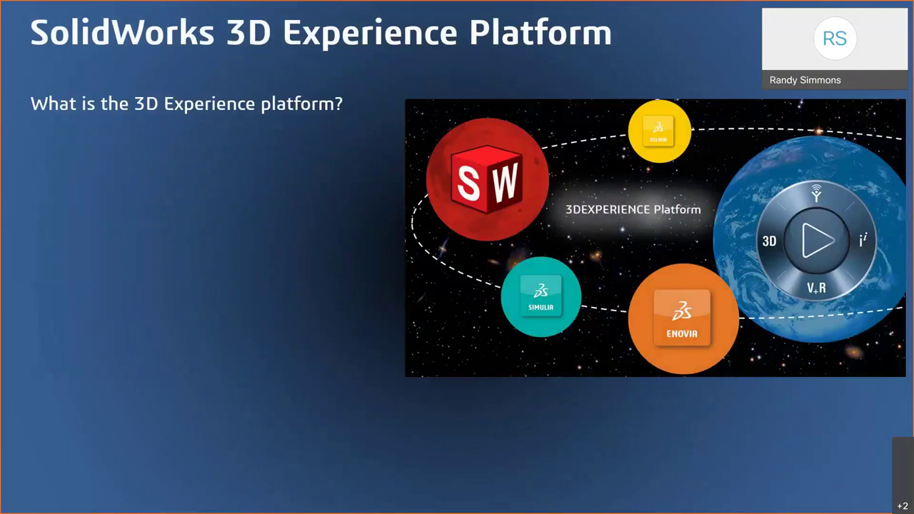
Step: Reveal the platform bullets one by one, from Design Communities through the full SOLIDWORKS Ecosystem
key("Right")
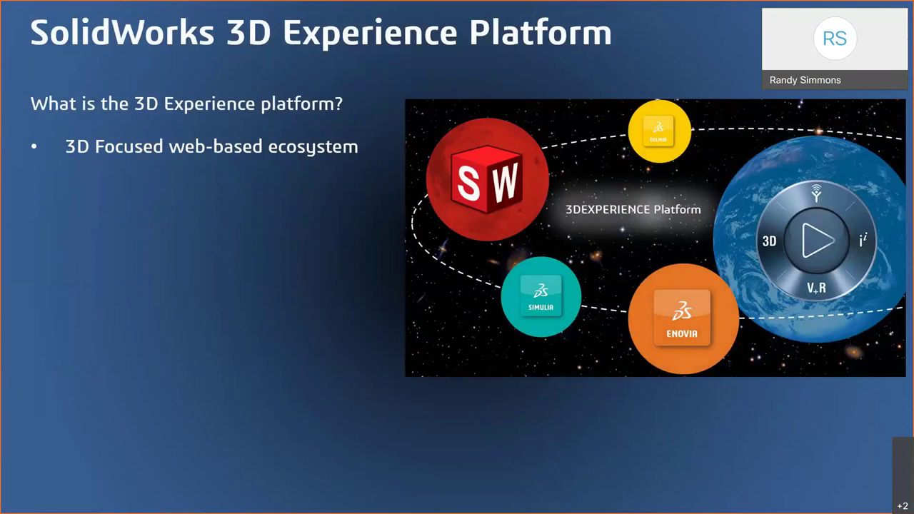
key("Right")
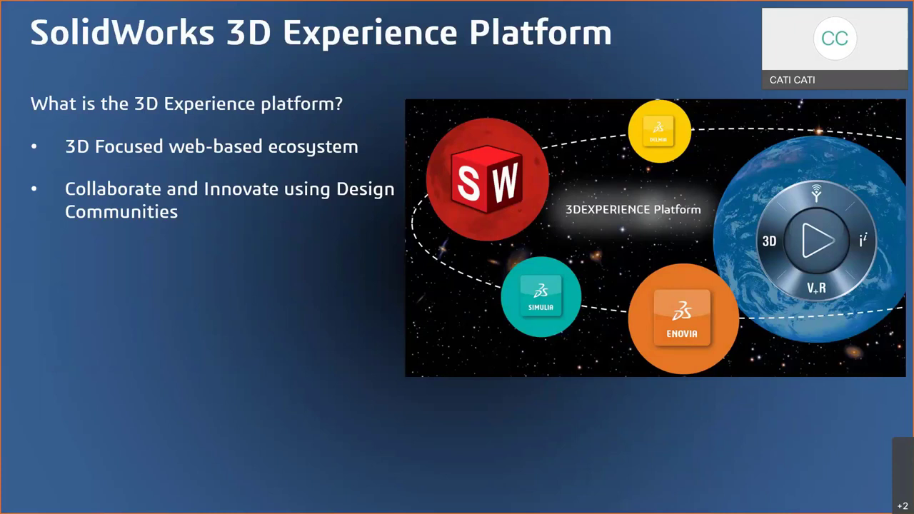
key("Right")
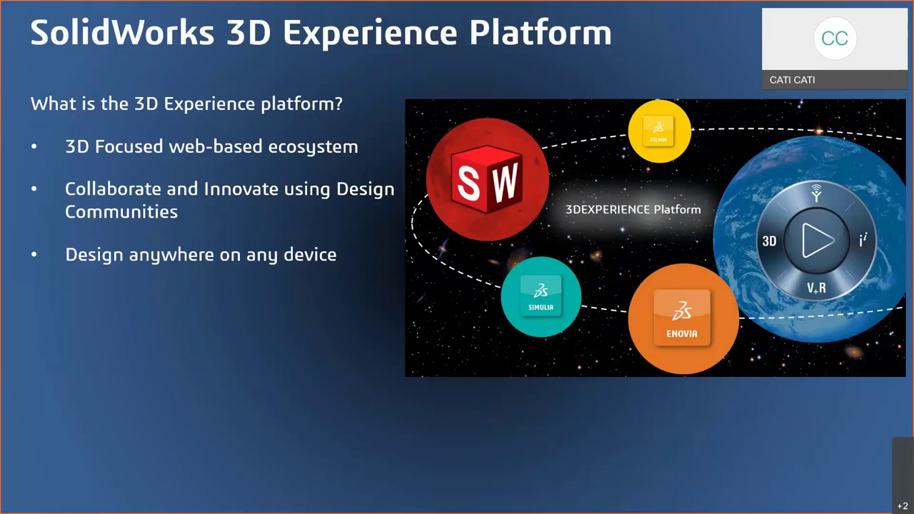
key("Right")
key("Left")
key("Right")
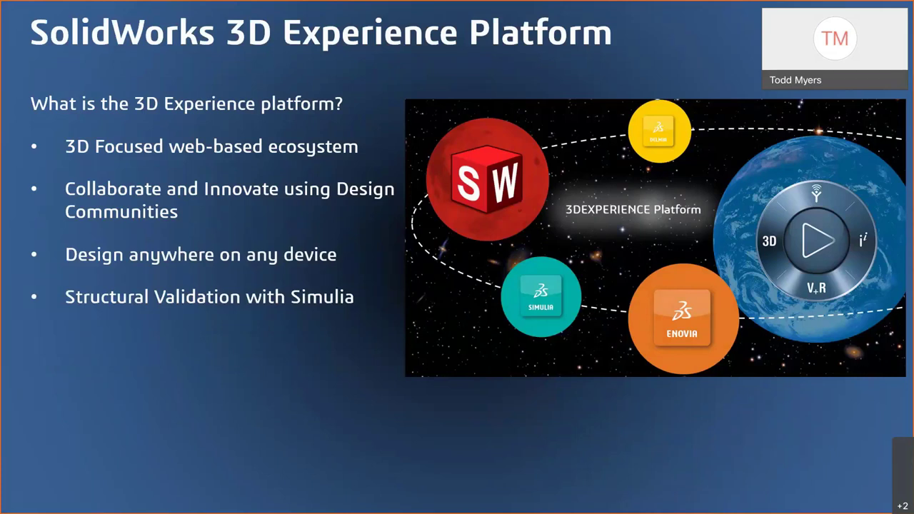
key("Right")
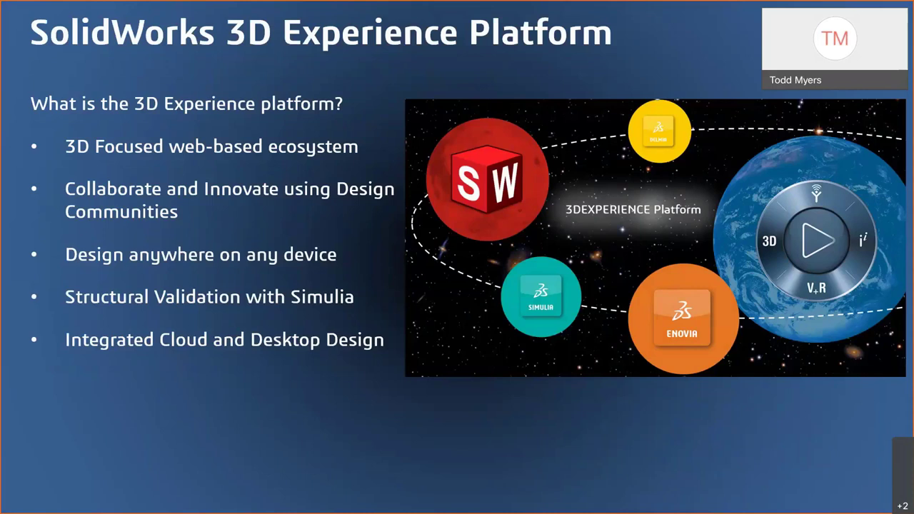
key("Right")
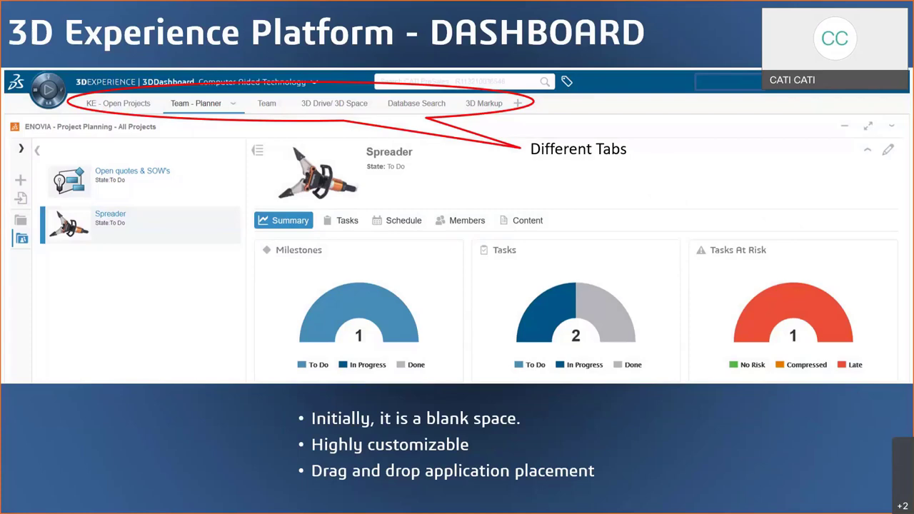
Step: Review the SOLIDWORKS Add-Ins, then show MySession with SWCastedBase and SWPost not yet saved
key("alt+Tab")
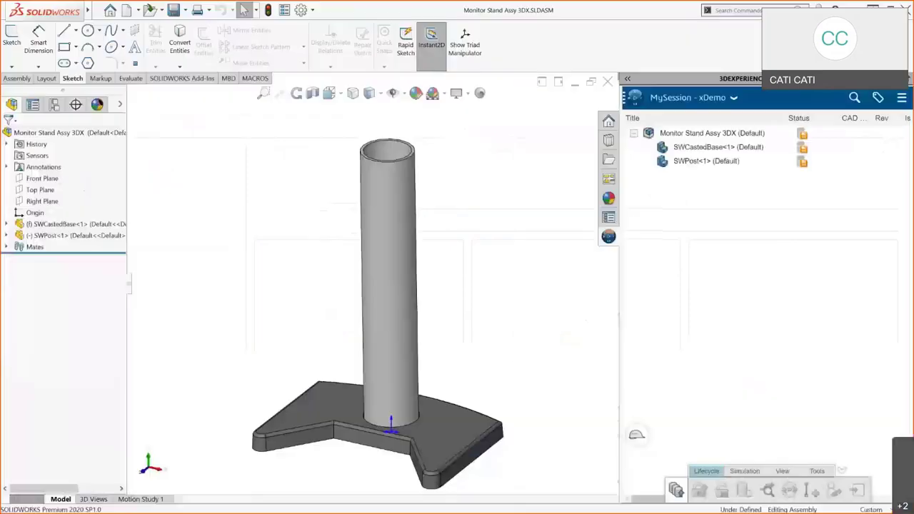
left_click(312, 10)
left_click(350, 50)
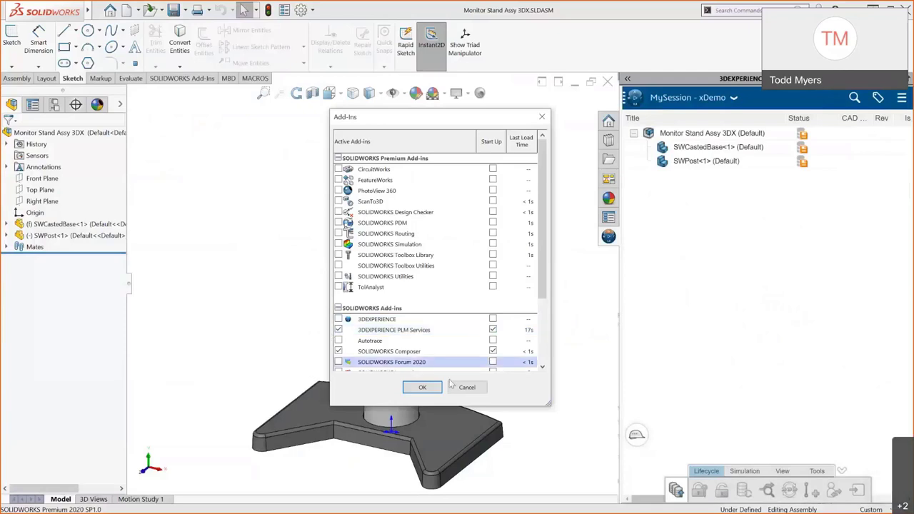
left_click(422, 387)
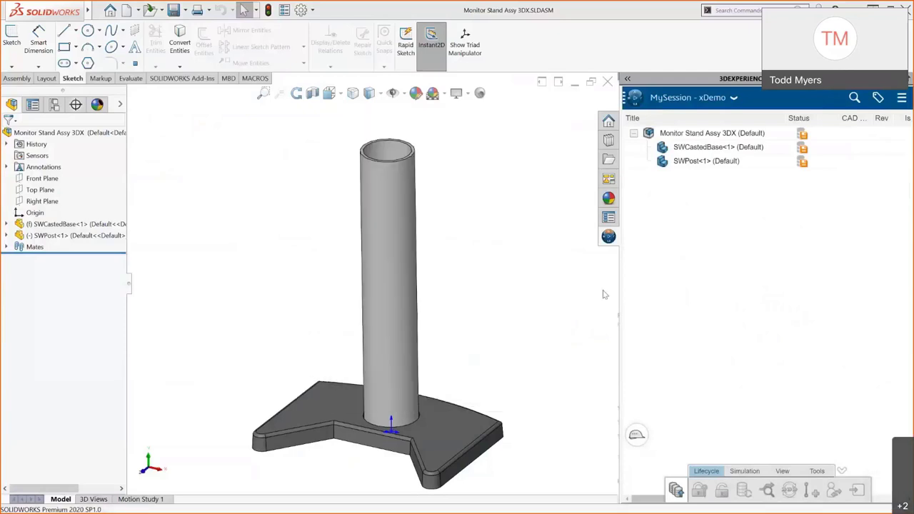
left_click(616, 245)
mouse_move(804, 164)
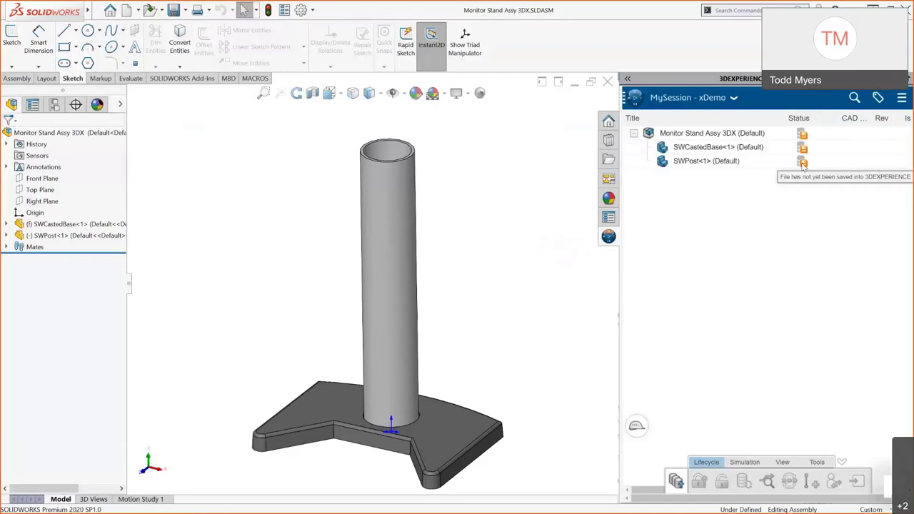
Step: Drag the Pedestal Cap tile from the xDemo 3DSpace into the Monitor Stand assembly
key("alt+Tab")
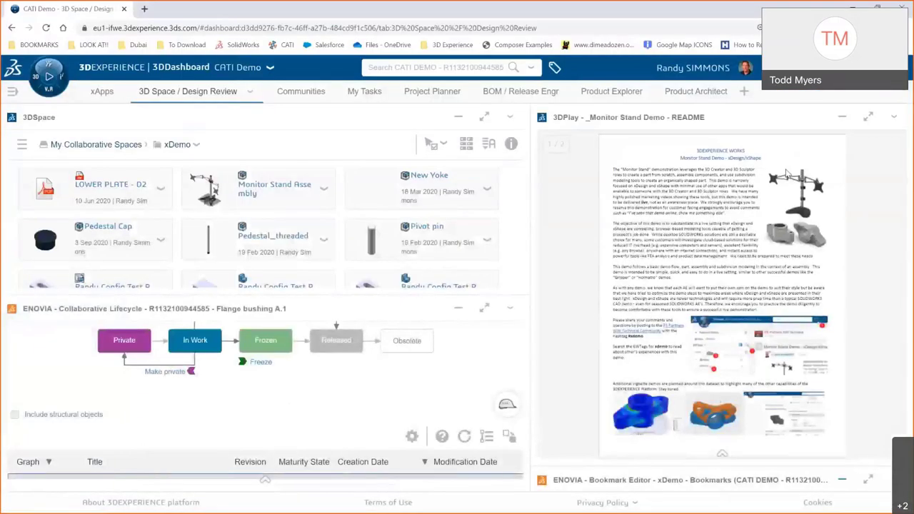
mouse_move(520, 228)
left_mouse_down()
mouse_move(523, 175)
mouse_move(522, 233)
left_mouse_up()
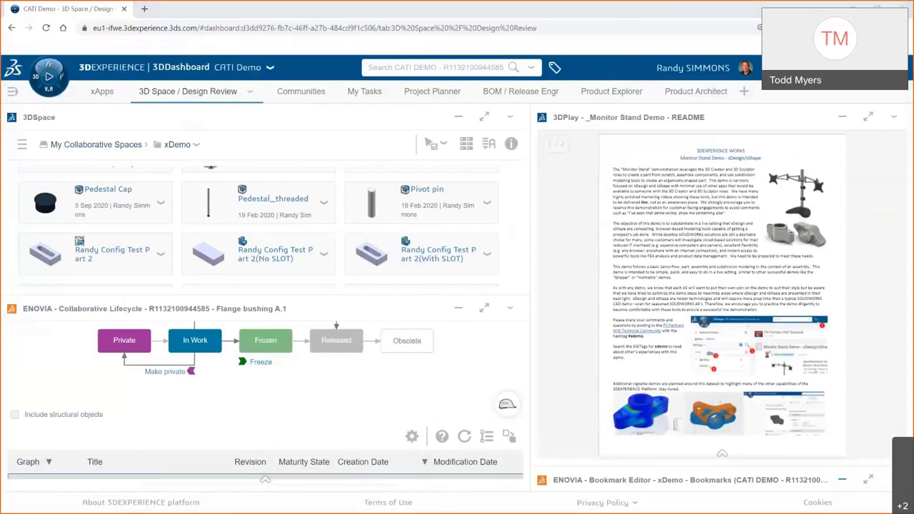
mouse_move(124, 211)
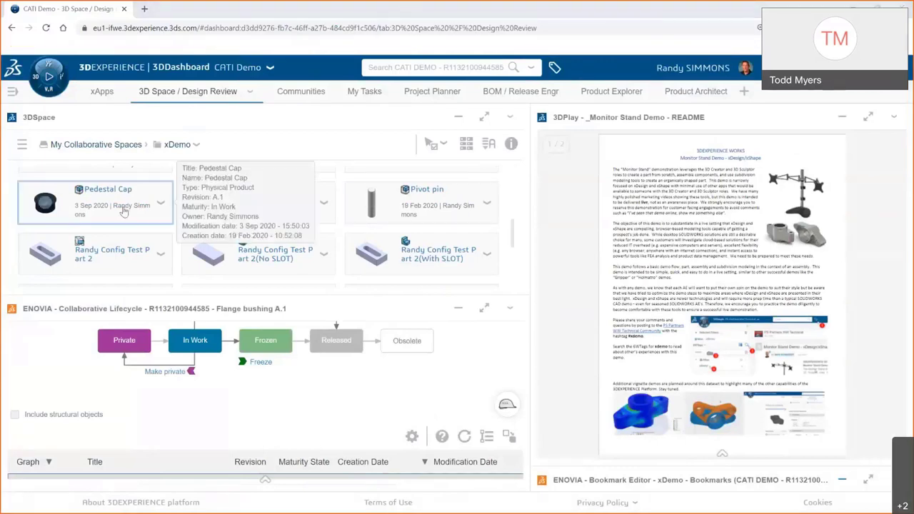
left_click_drag(141, 209, 268, 199)
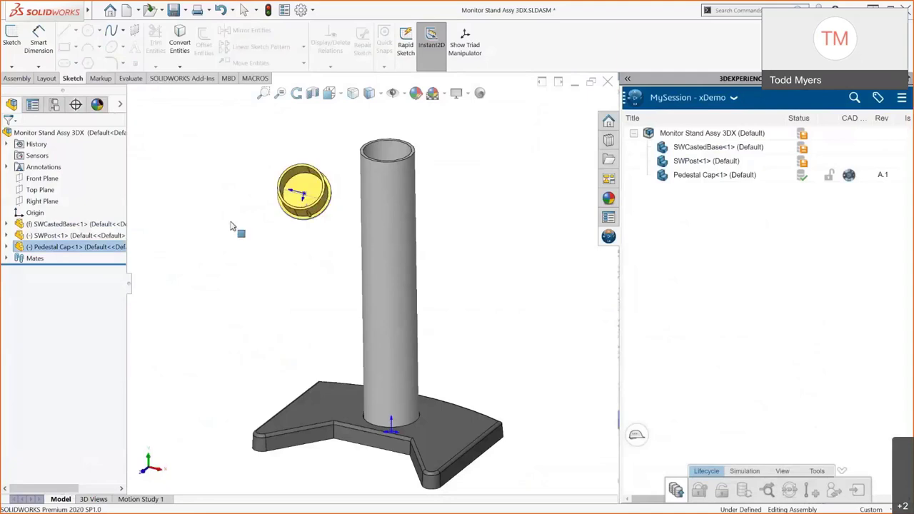
Step: Snap the Pedestal Cap's rim onto the top edge of the post
left_click(300, 204)
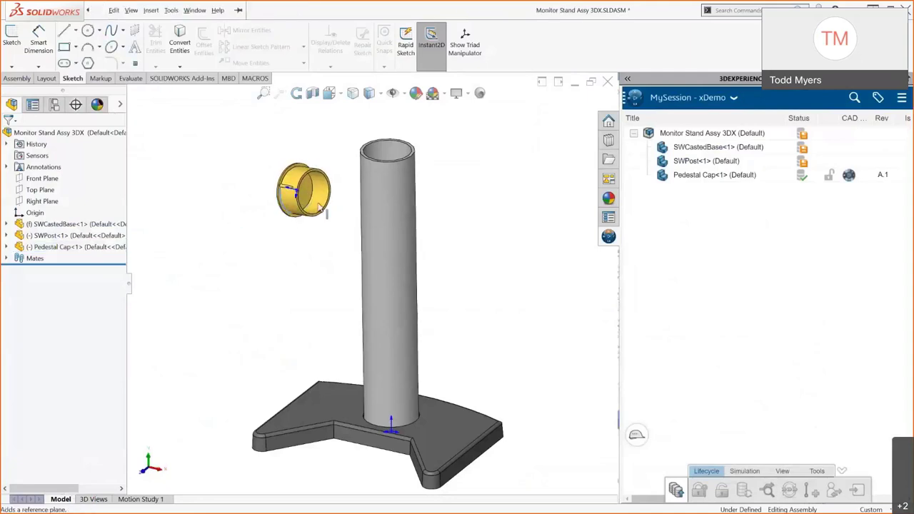
left_click(386, 166)
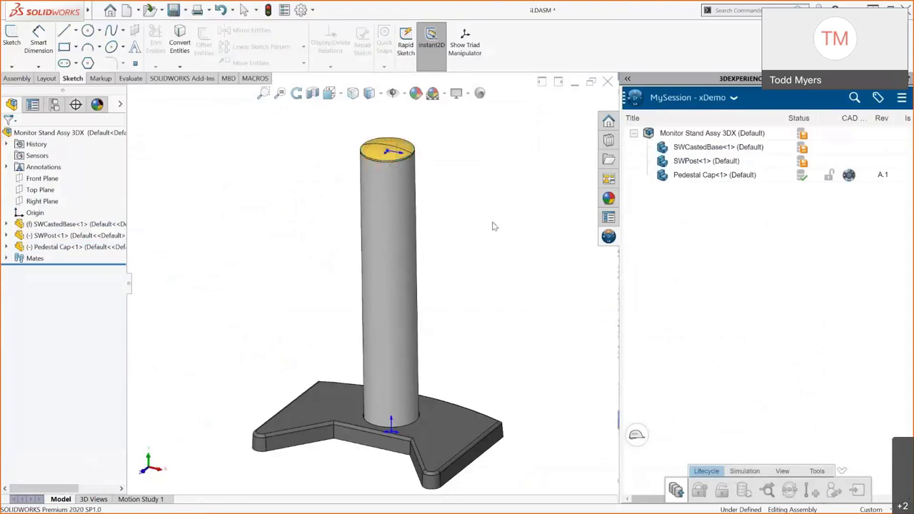
mouse_move(803, 181)
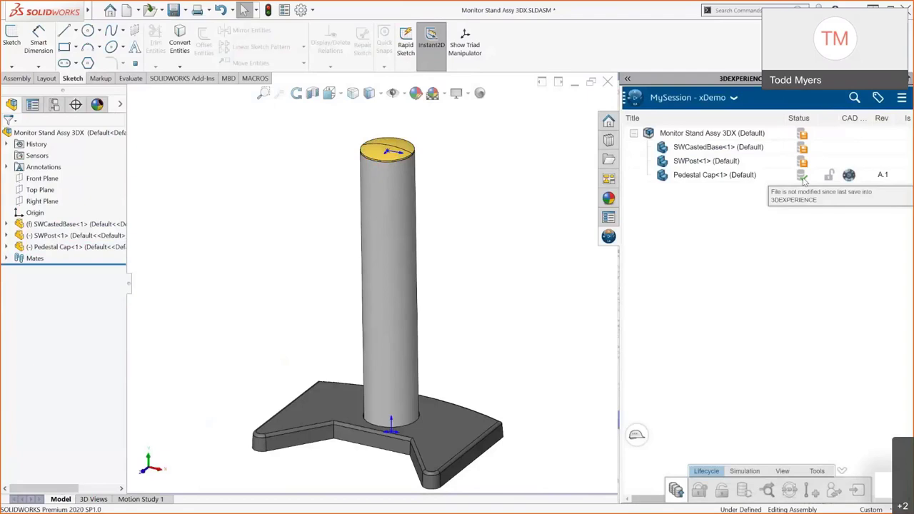
Step: Search 3DEXPERIENCE for 'prd'
left_click(855, 98)
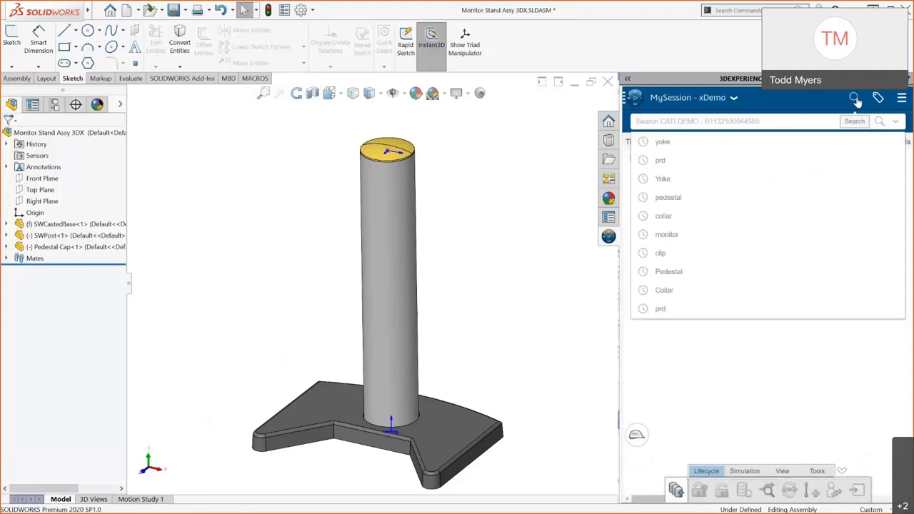
type("prd")
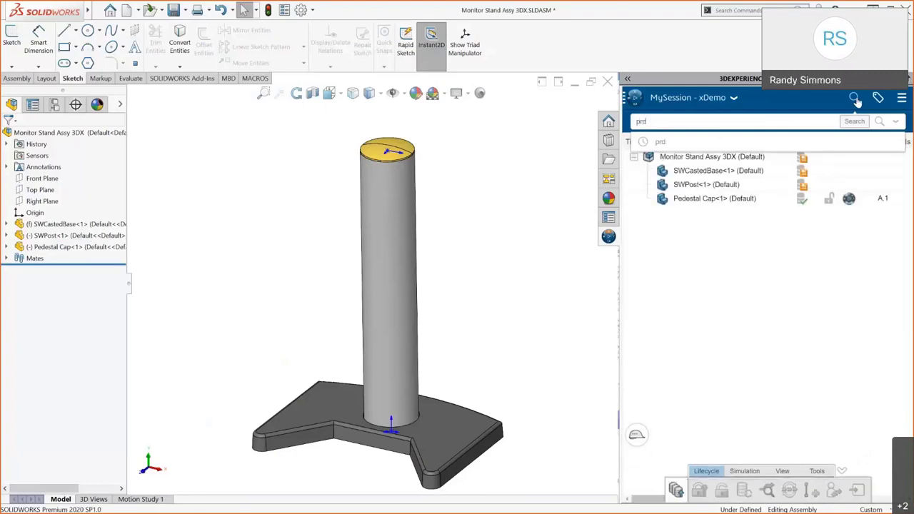
key("Return")
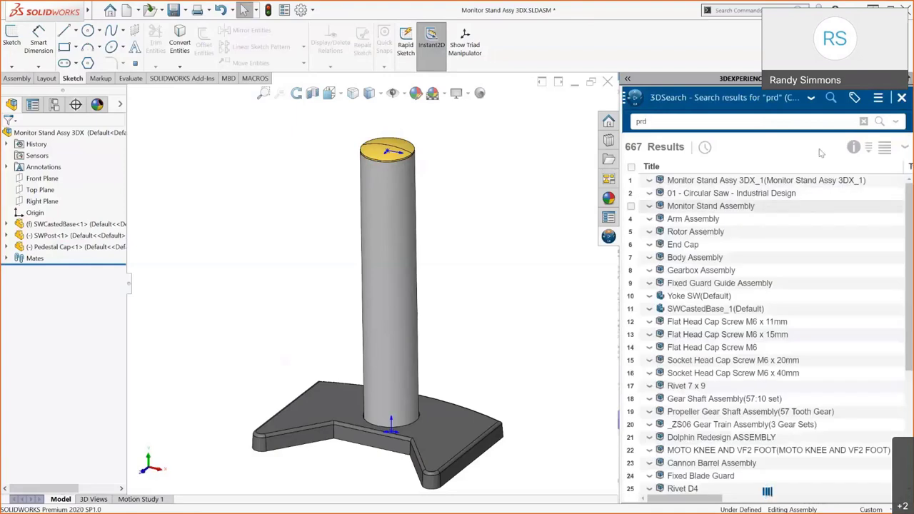
Step: Filter the prd results to the xDemo collaborative space, returning to the 21-result list
left_click(854, 98)
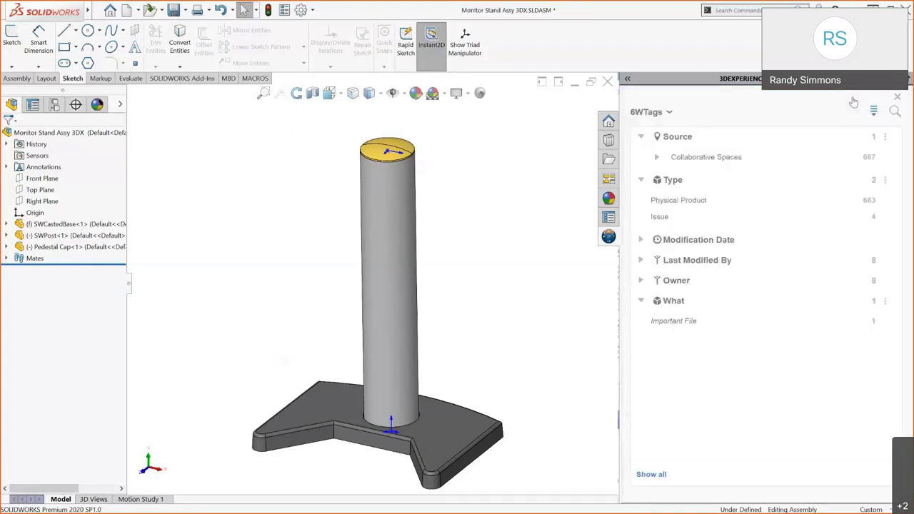
left_click(652, 475)
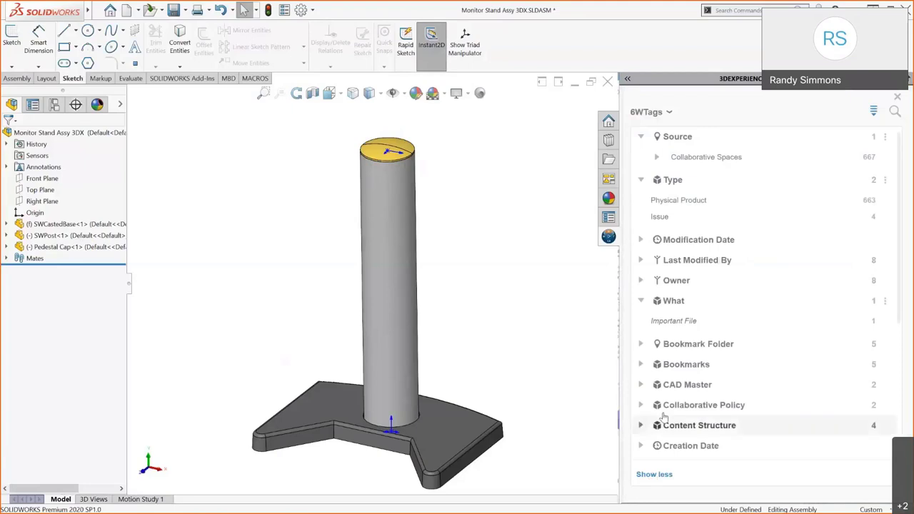
scroll(653, 418, "down", 5)
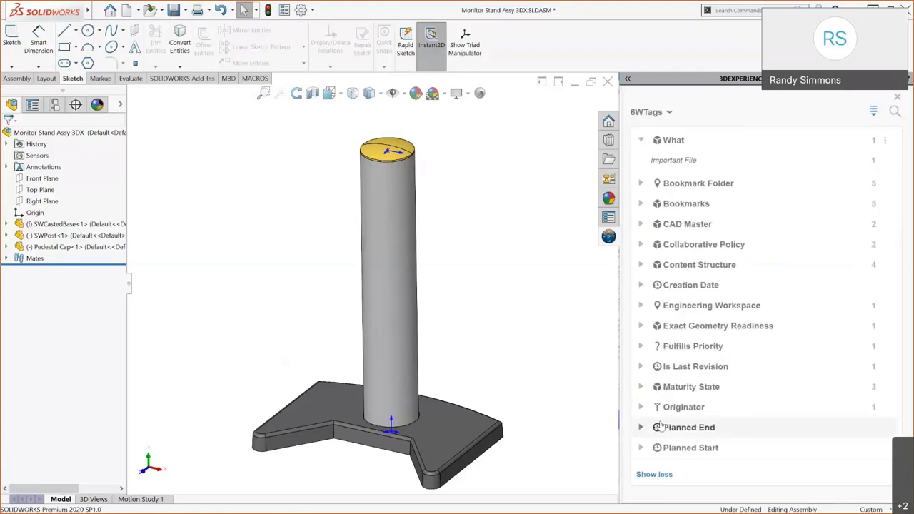
scroll(658, 427, "down", 2)
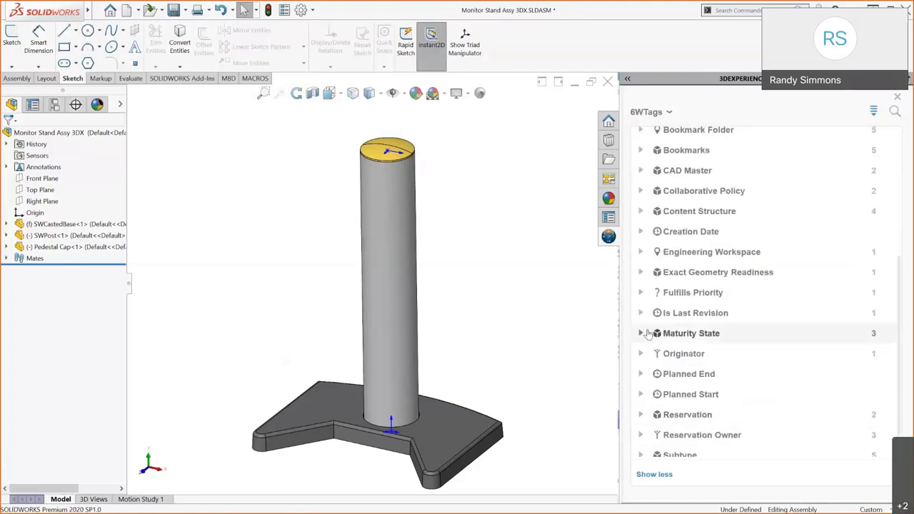
scroll(682, 208, "up", 3)
left_click(685, 199)
scroll(686, 200, "up", 3)
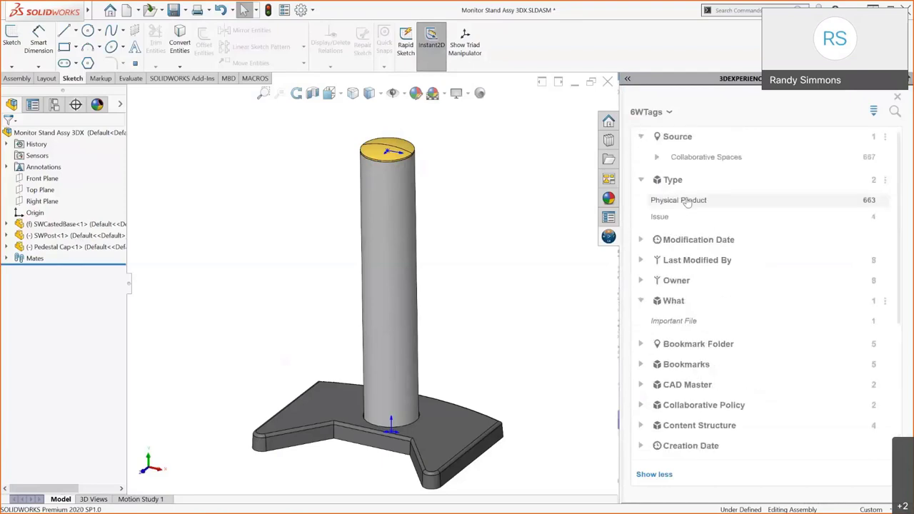
left_click(656, 156)
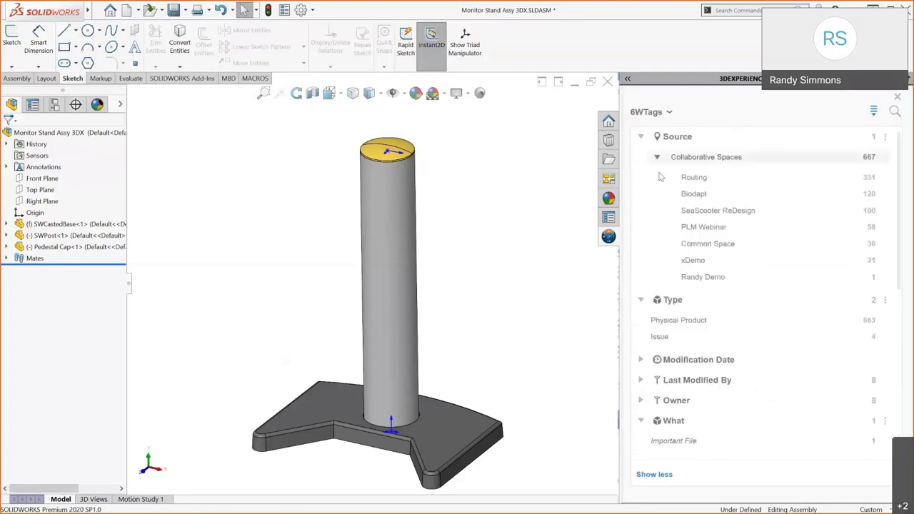
left_click(697, 262)
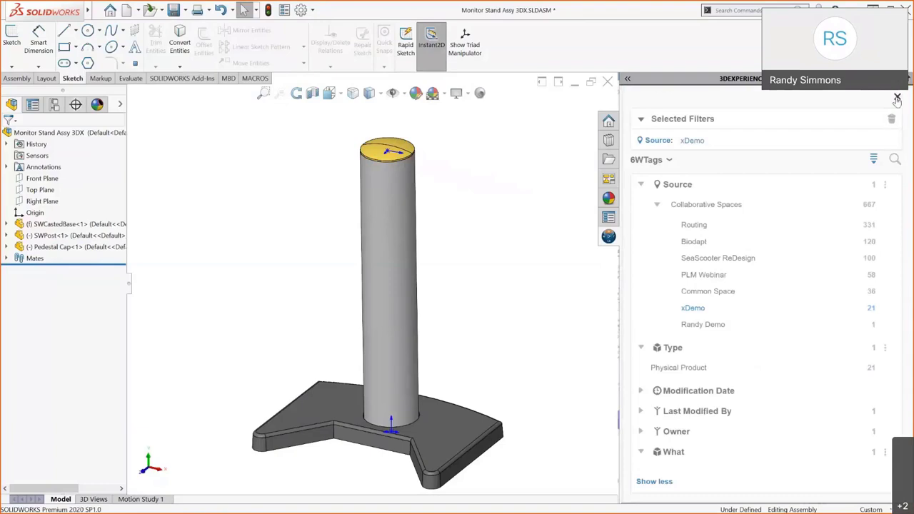
left_click(854, 98)
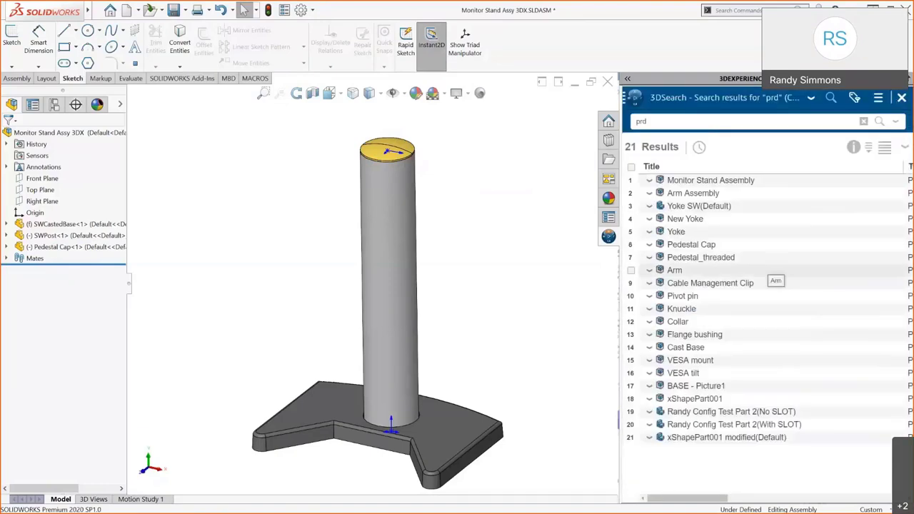
Step: Preview the Collar part in 3D and rotate it to see its opening
left_click(678, 322)
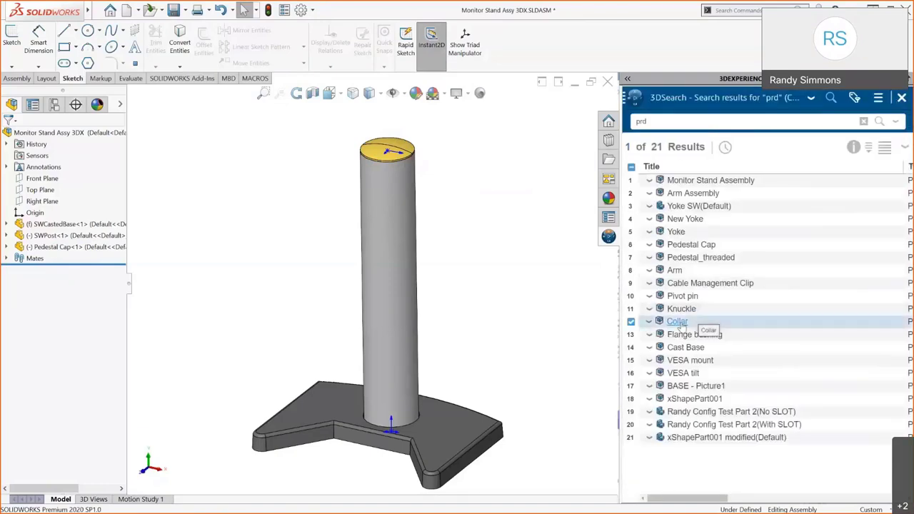
right_click(679, 322)
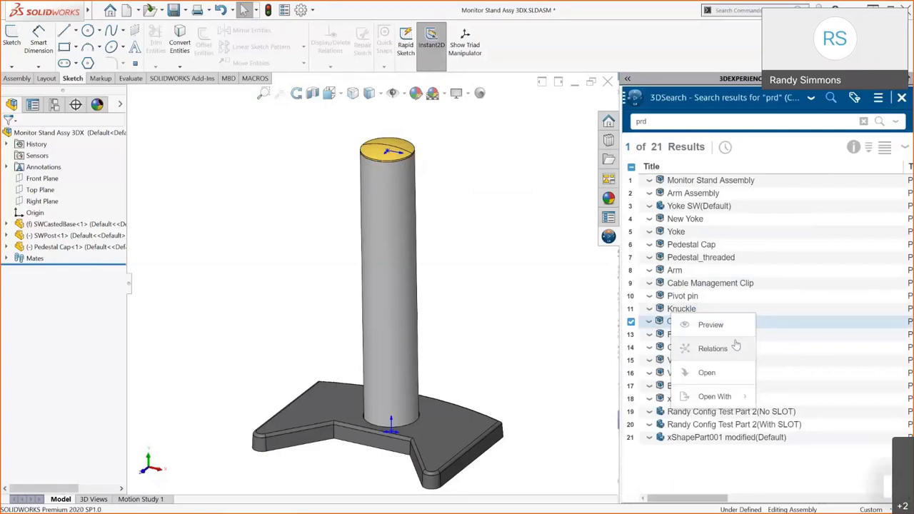
left_click(714, 326)
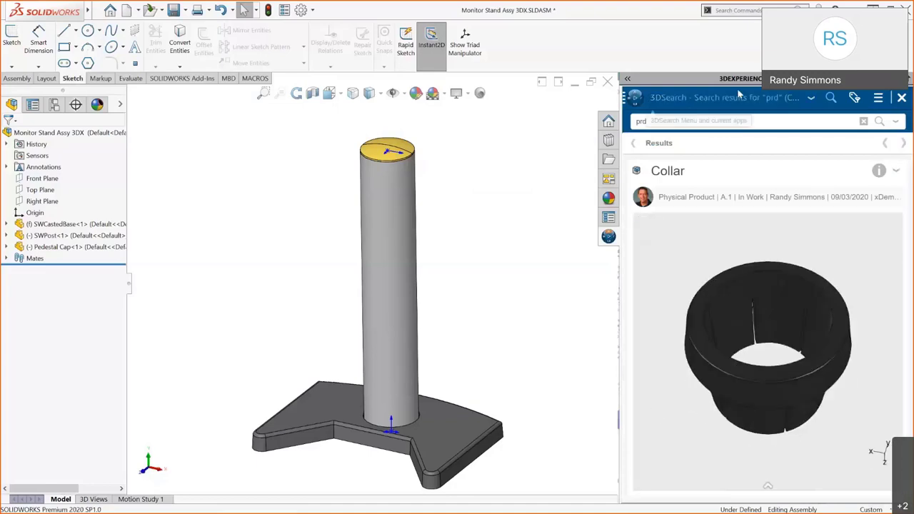
left_click_drag(703, 384, 761, 350)
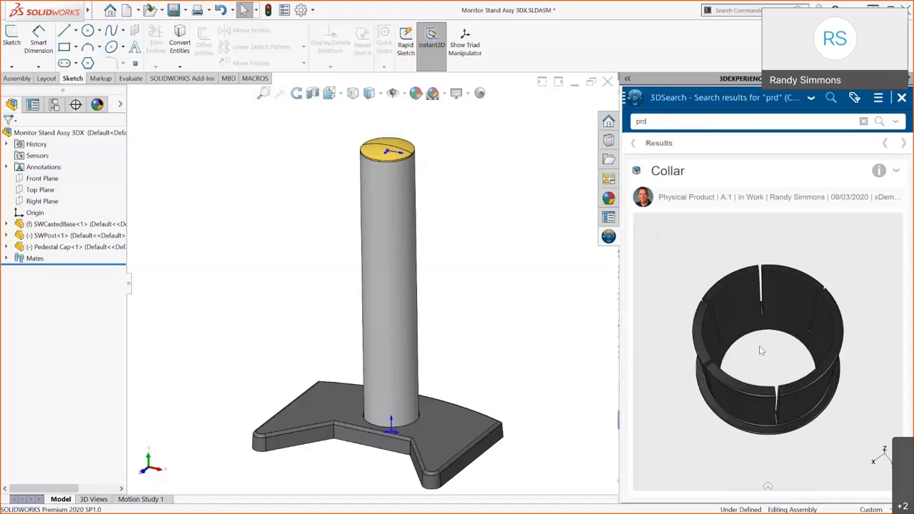
left_click(658, 143)
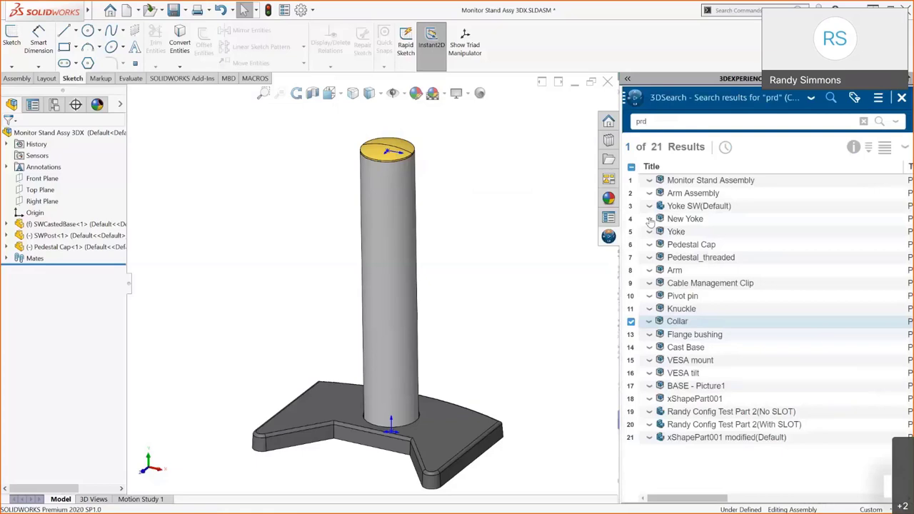
Step: Check the Collar's related items, then insert it into the assembly beside the post
right_click(679, 325)
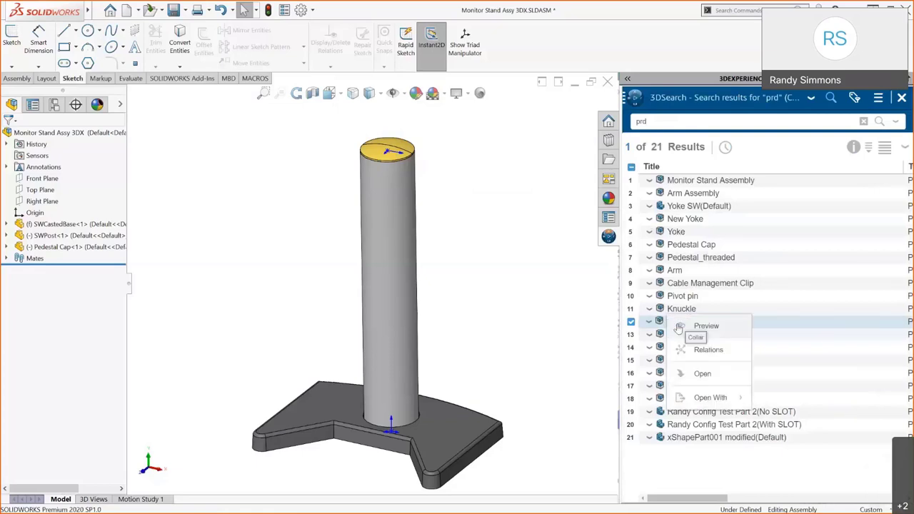
left_click(709, 350)
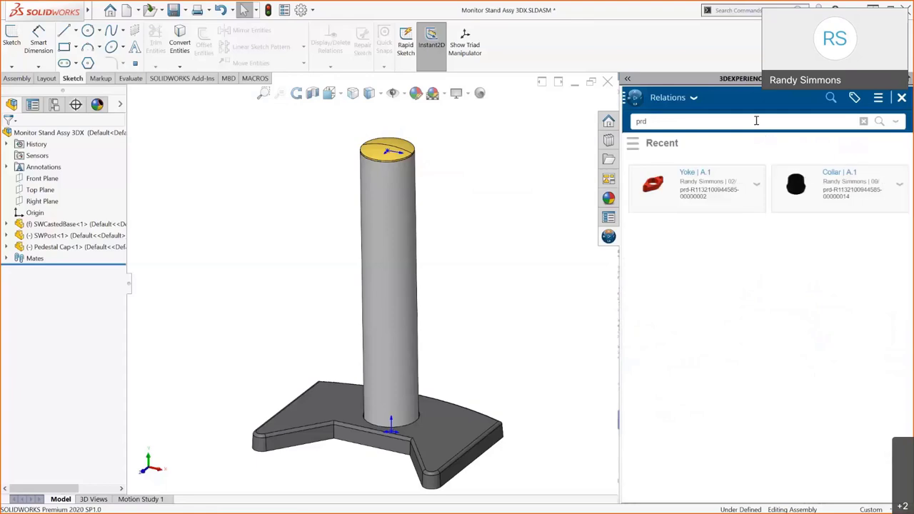
left_click_drag(835, 184, 303, 252)
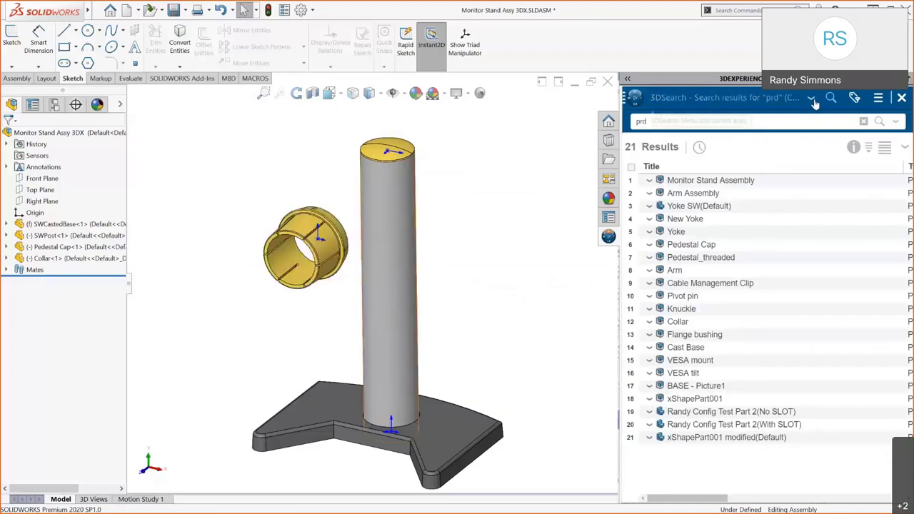
Step: Switch the panel to MySession and mate the Collar concentrically onto the post, flipping alignment
left_click(636, 100)
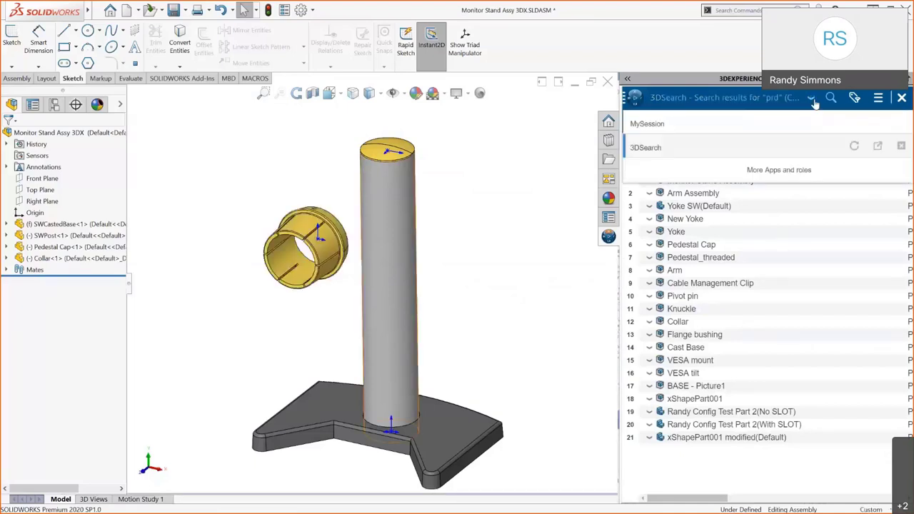
left_click(650, 124)
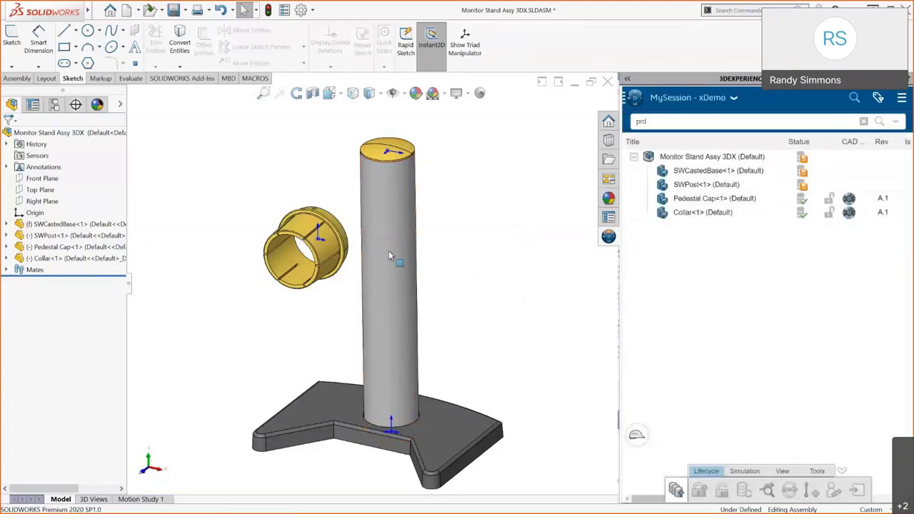
left_click_drag(290, 267, 386, 261, "alt")
left_click(487, 236)
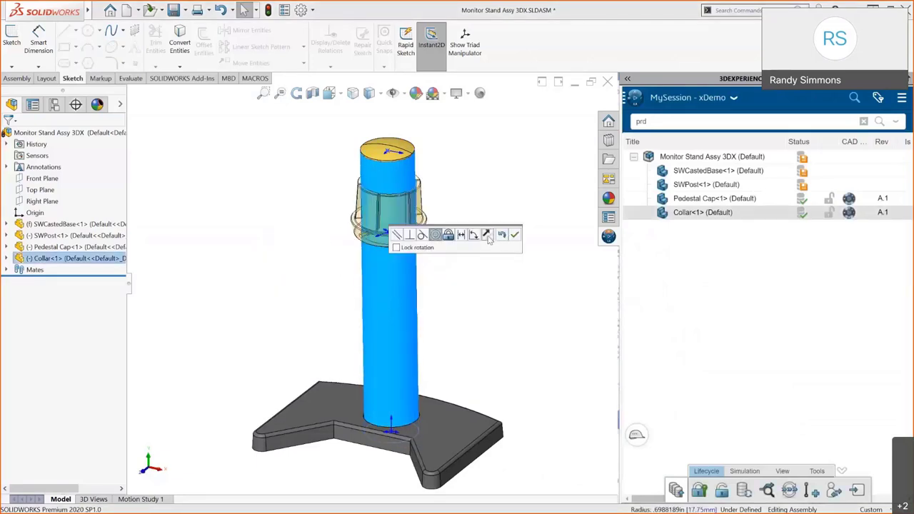
left_click(515, 235)
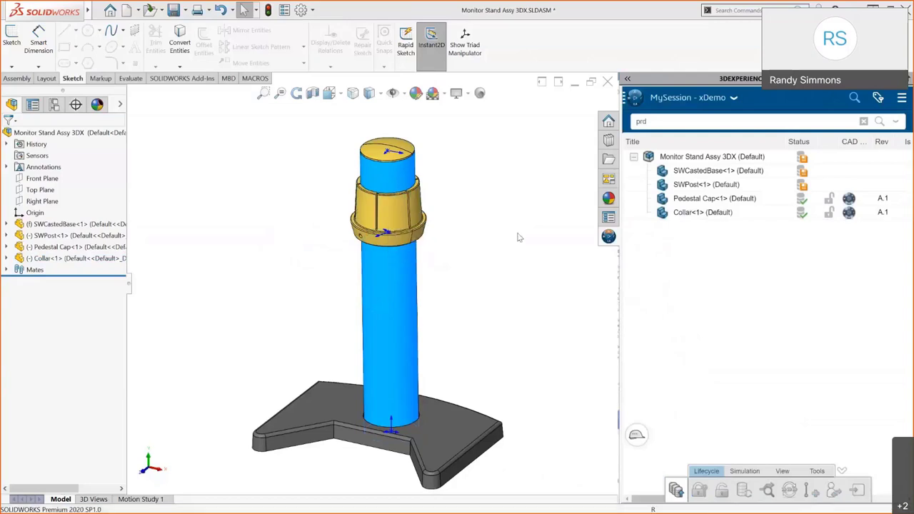
Step: Slide the Collar partway along the post, below the Pedestal Cap
left_click(393, 225)
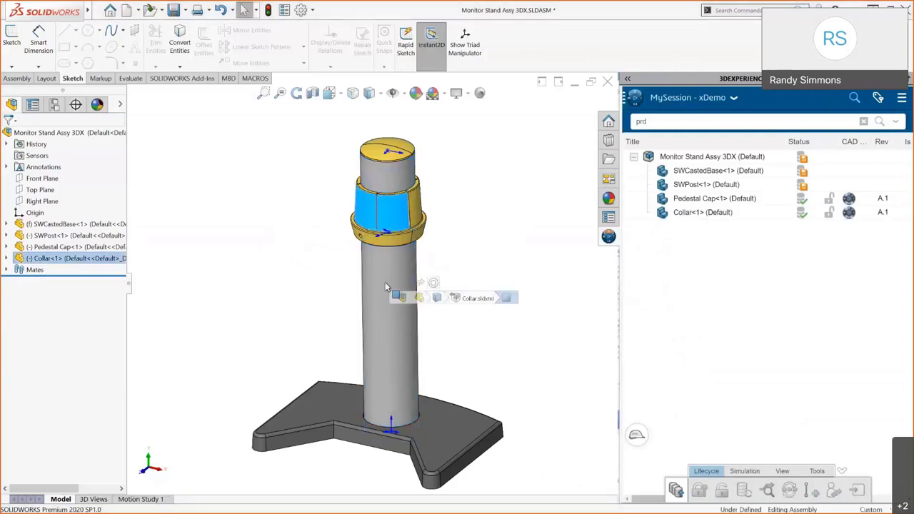
left_click_drag(393, 225, 467, 312)
left_click(494, 324)
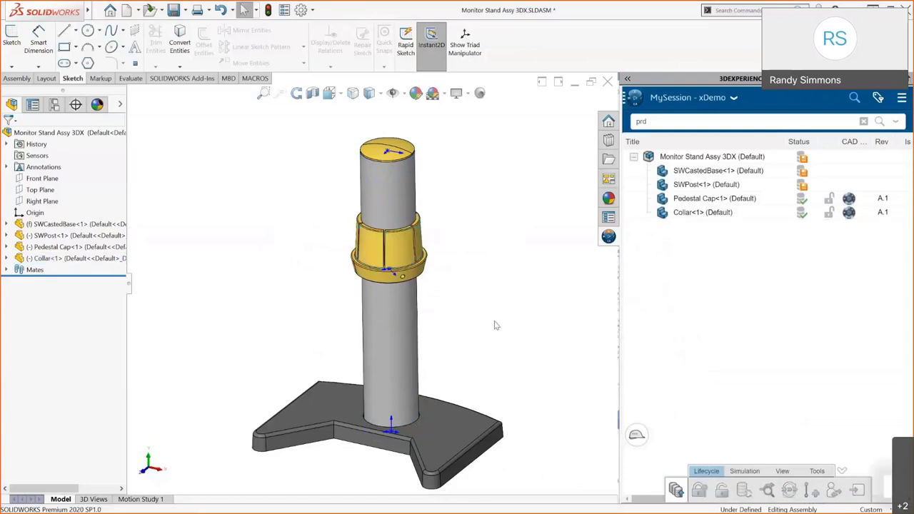
Step: Search for 'YOKE' and insert Yoke SW (Default) into the assembly beside the post
left_click(684, 122)
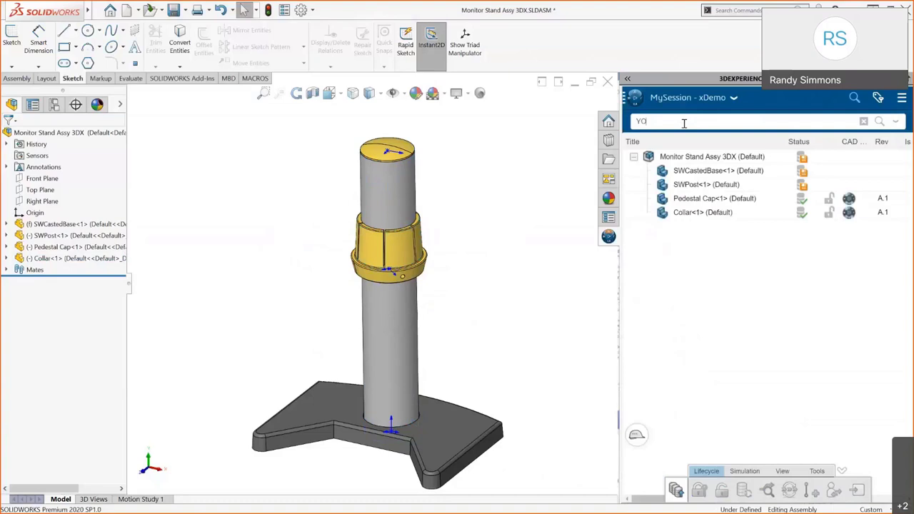
type("YOKE")
key("Return")
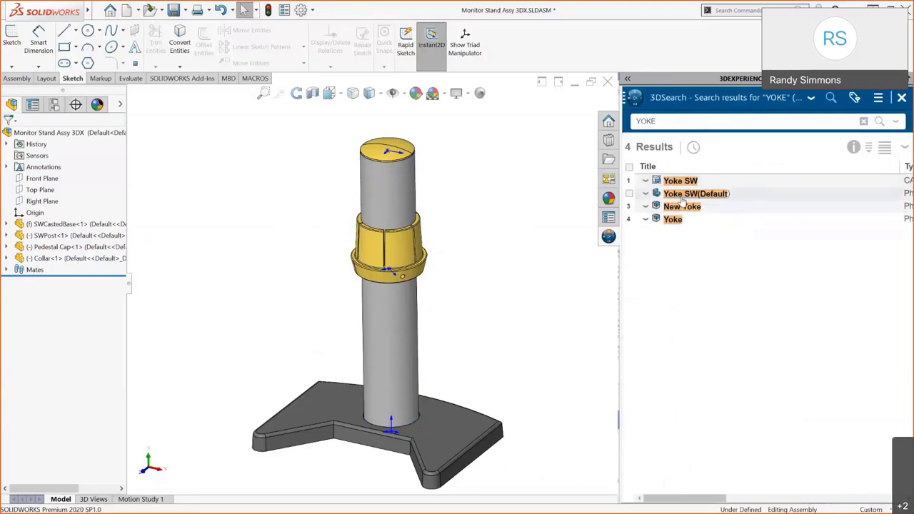
left_click_drag(684, 202, 265, 230)
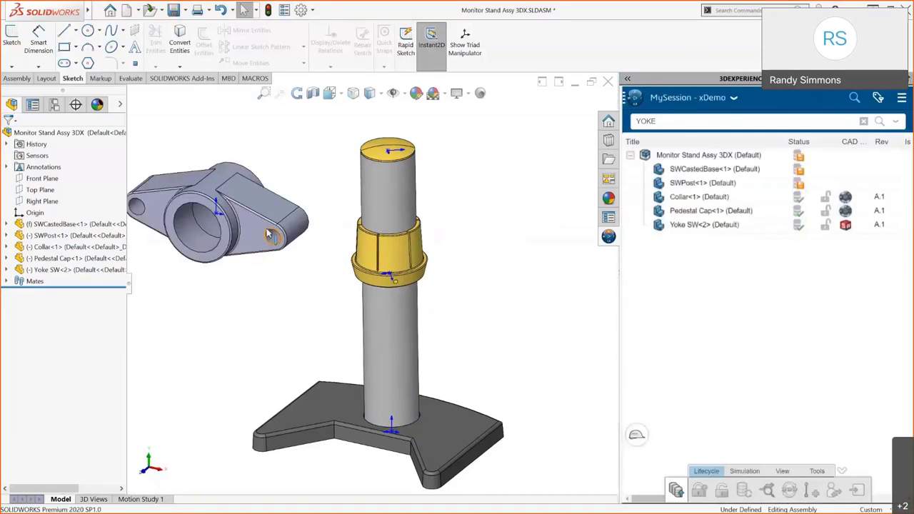
Step: Mate the Yoke SW bore concentric with the Collar and position it just above the Collar
right_click_drag(269, 234, 272, 319)
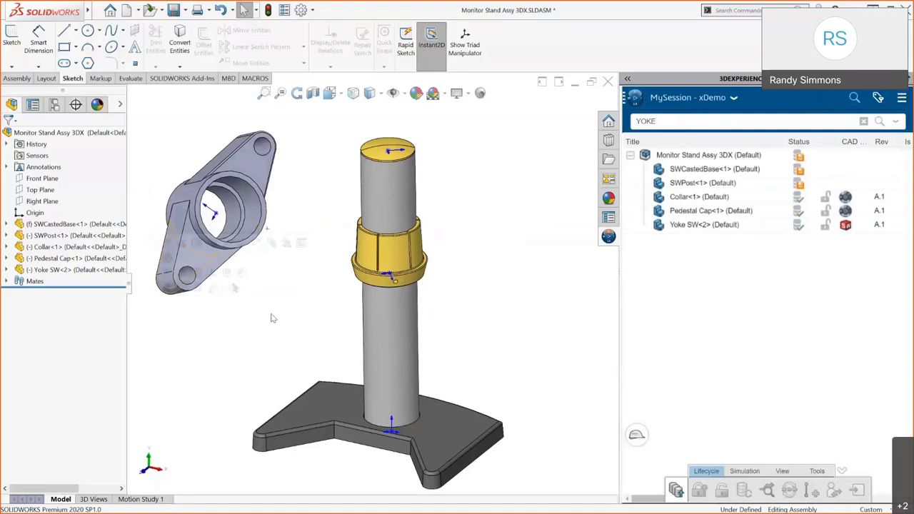
left_click(250, 214)
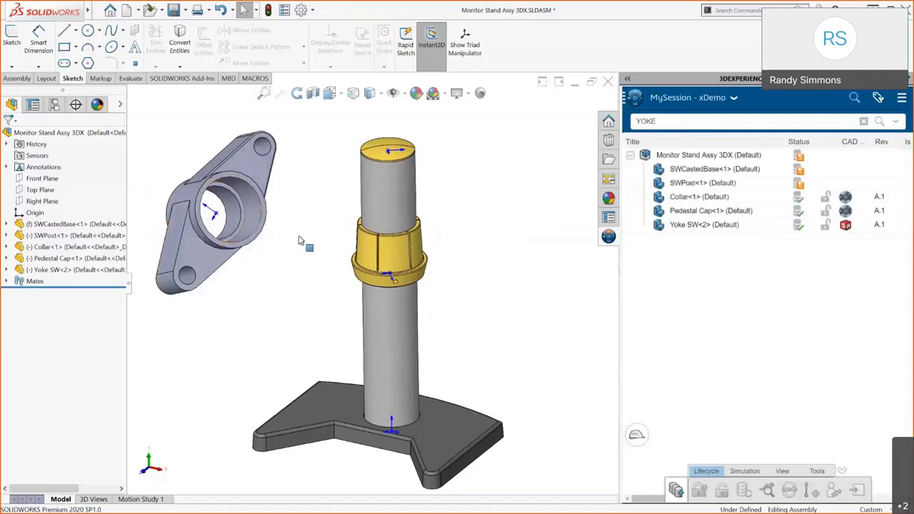
left_click(393, 254, "ctrl")
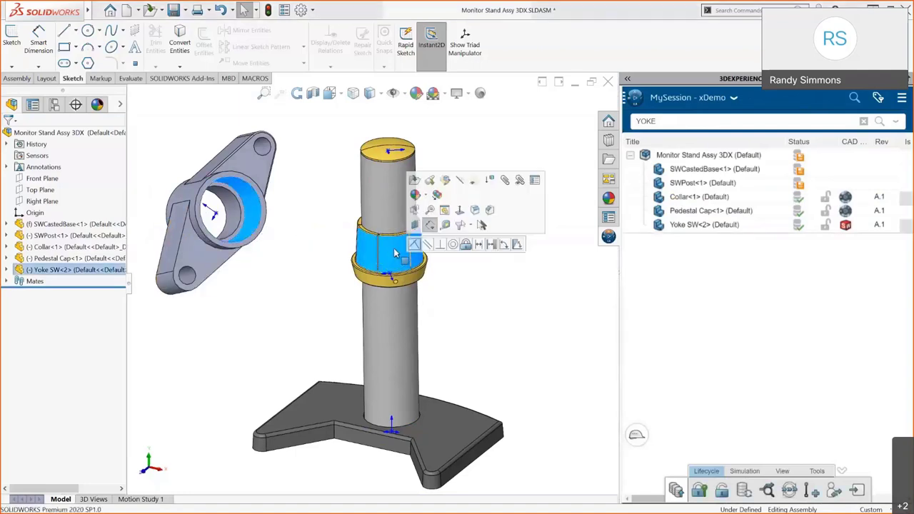
left_click(415, 245)
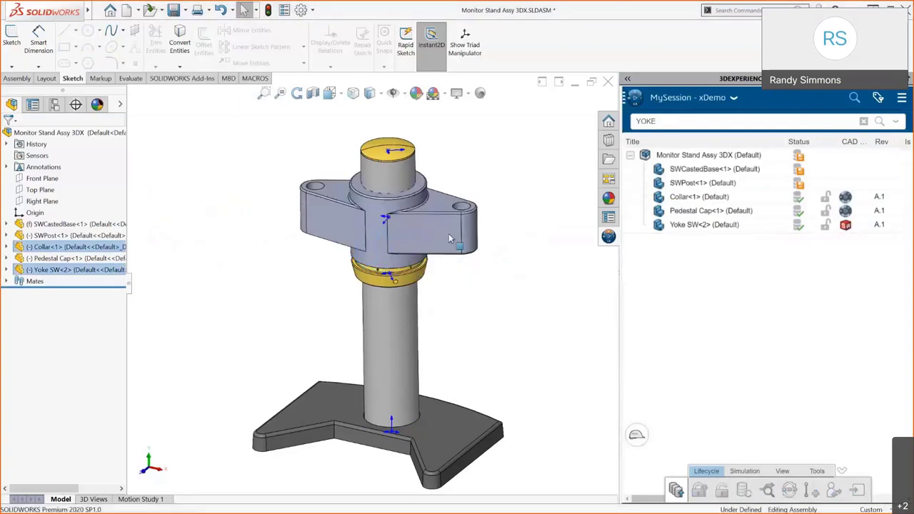
left_click_drag(448, 238, 348, 321)
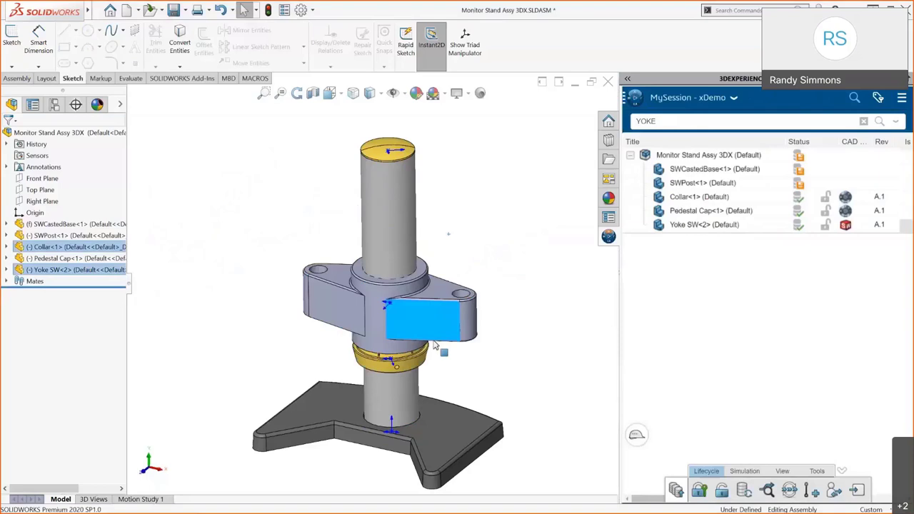
left_click_drag(434, 346, 433, 268)
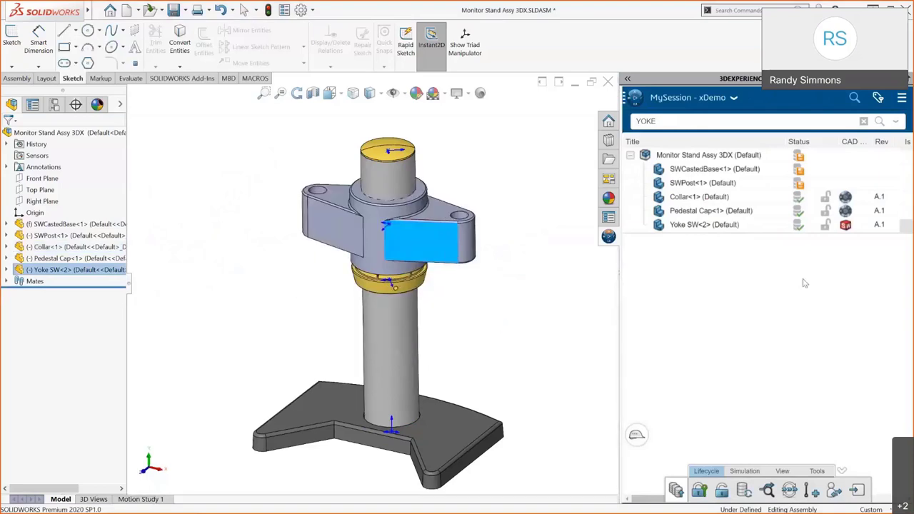
left_click(244, 9)
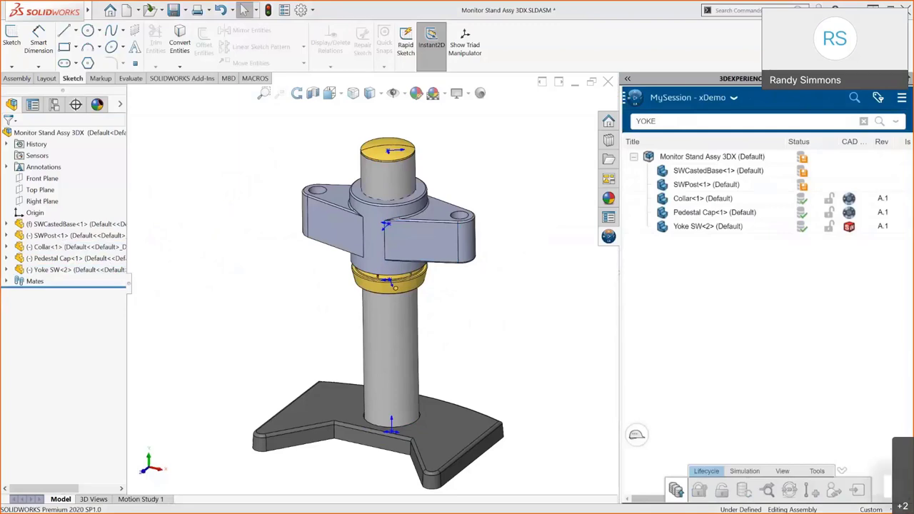
Step: Save Monitor Stand Assy 3DX to 3DEXPERIENCE from MySession, twice, reaching revision A.1
right_click(707, 158)
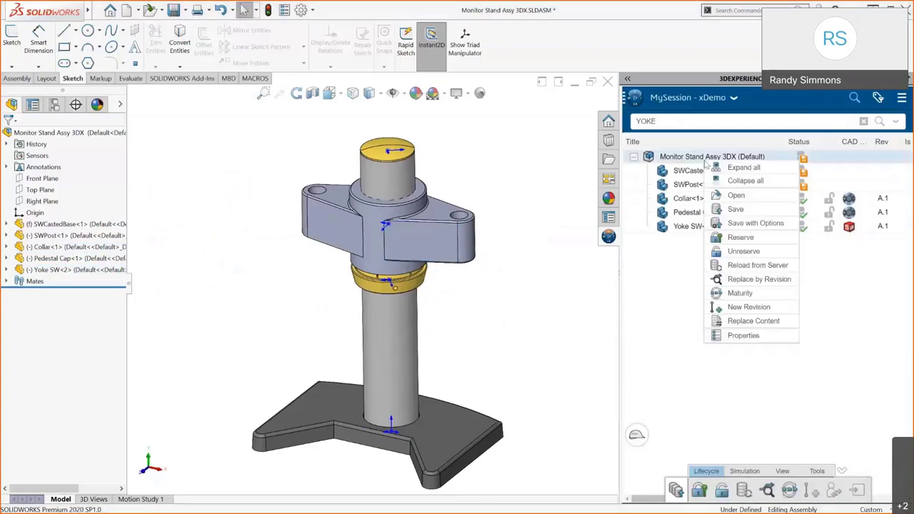
left_click(737, 209)
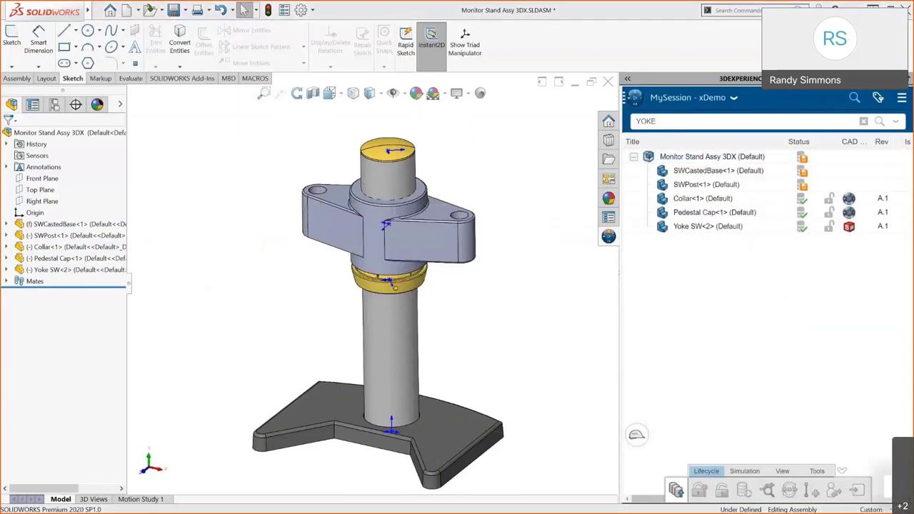
right_click(706, 159)
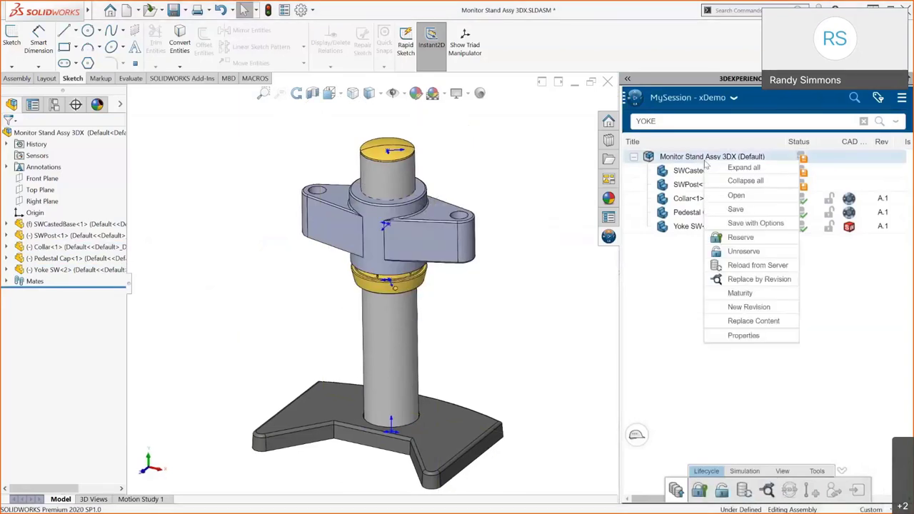
left_click(736, 210)
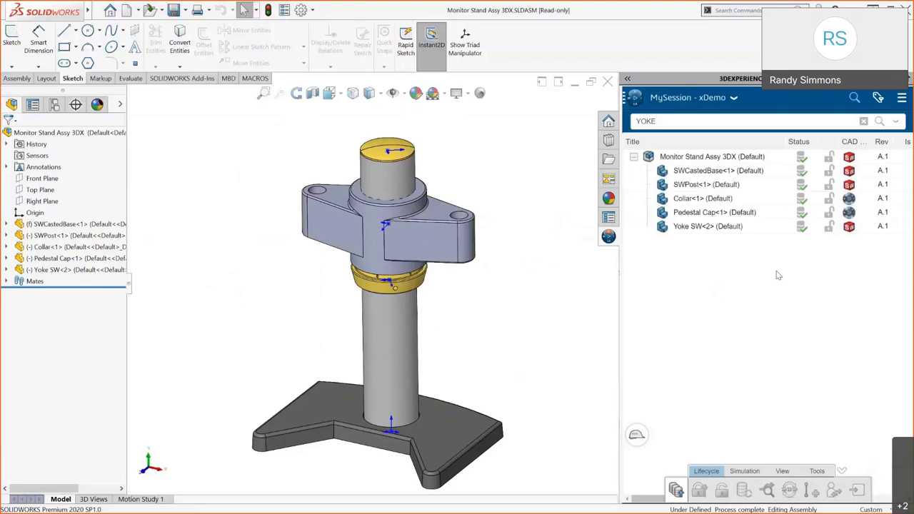
left_click_drag(622, 290, 187, 292)
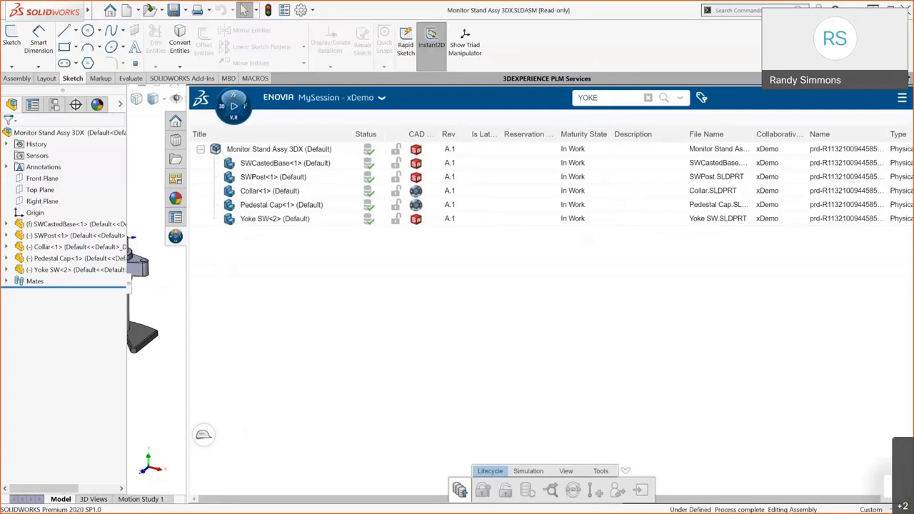
left_click_drag(188, 321, 295, 327)
left_click_drag(188, 321, 624, 320)
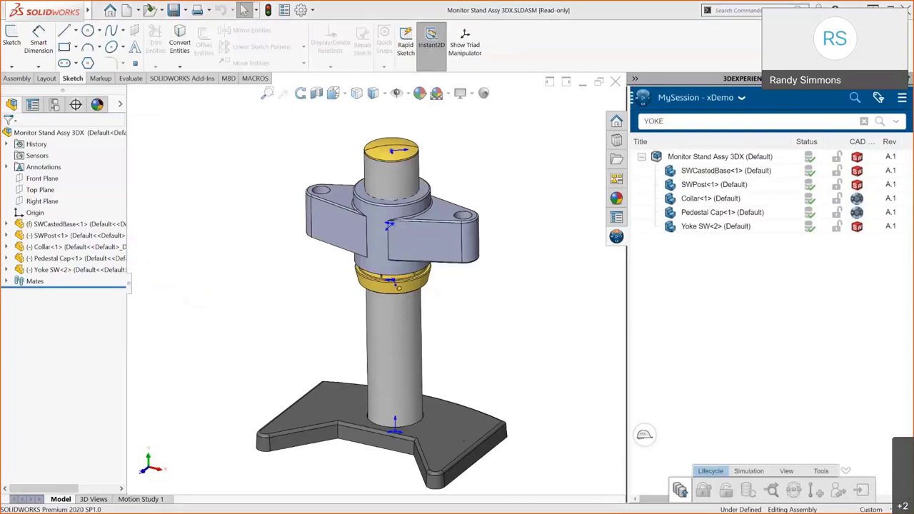
Step: Release Yoke SW<2> through its Maturity lifecycle, then switch to the 3DEXPERIENCE dashboard
right_click(692, 228)
left_click(729, 334)
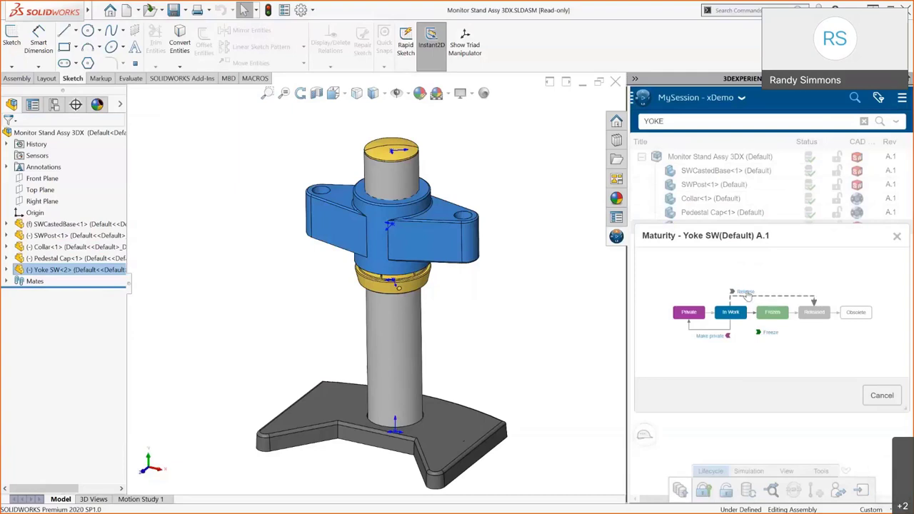
left_click(747, 295)
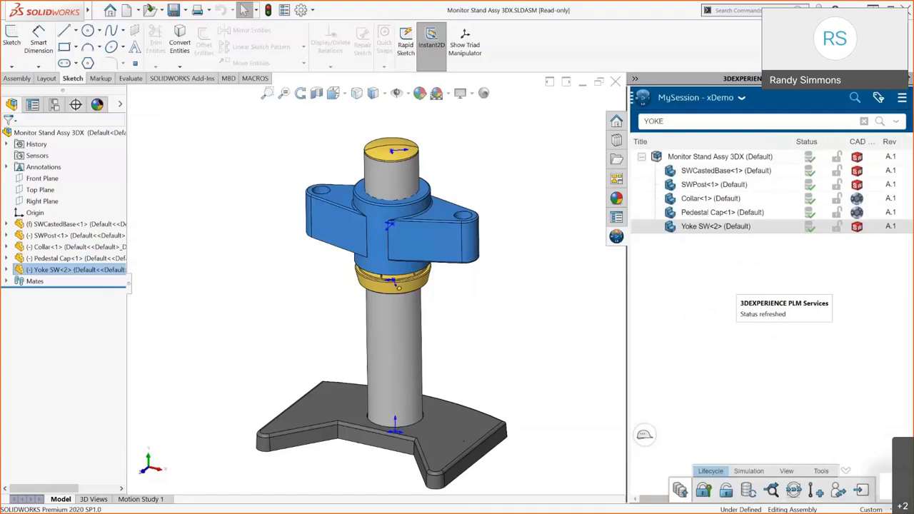
key("alt+Tab")
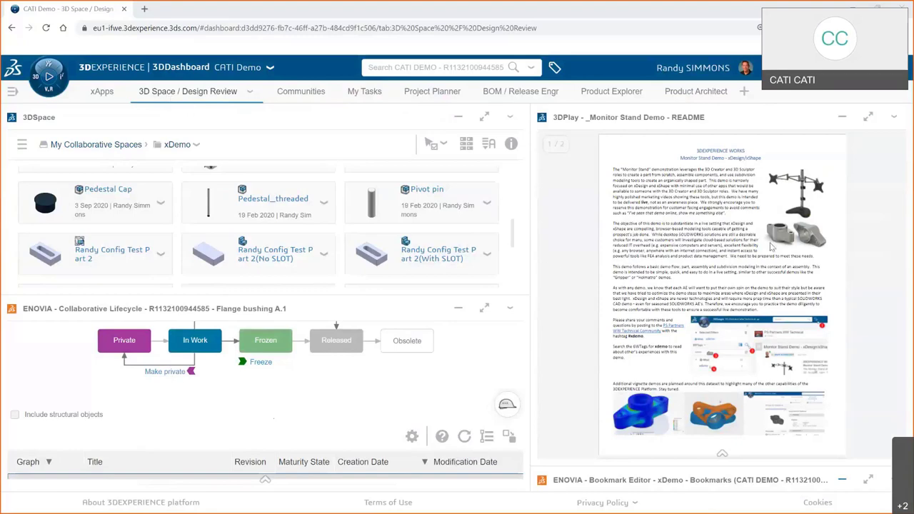
Step: Preview BOM-find-numbers and the LOWER PLATE - D2 drawing in the 3DPlay viewer
scroll(827, 242, "down", 5)
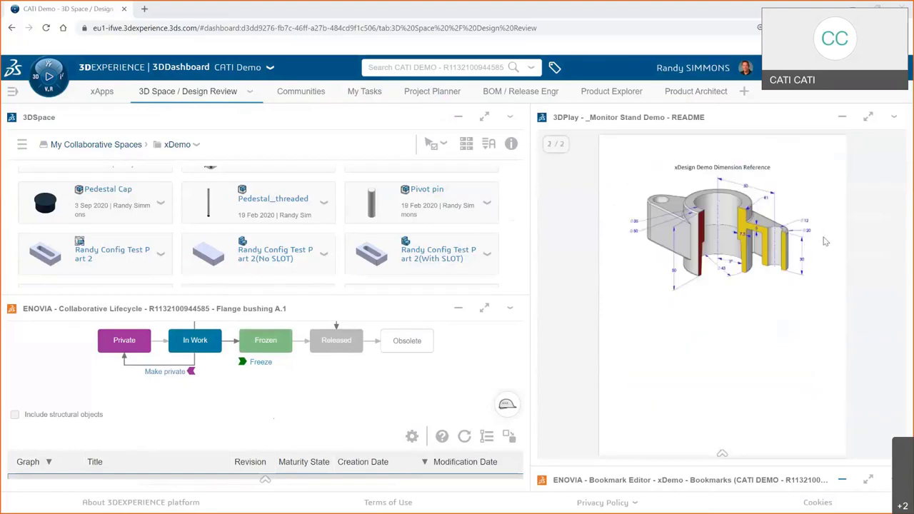
scroll(825, 241, "up", 5)
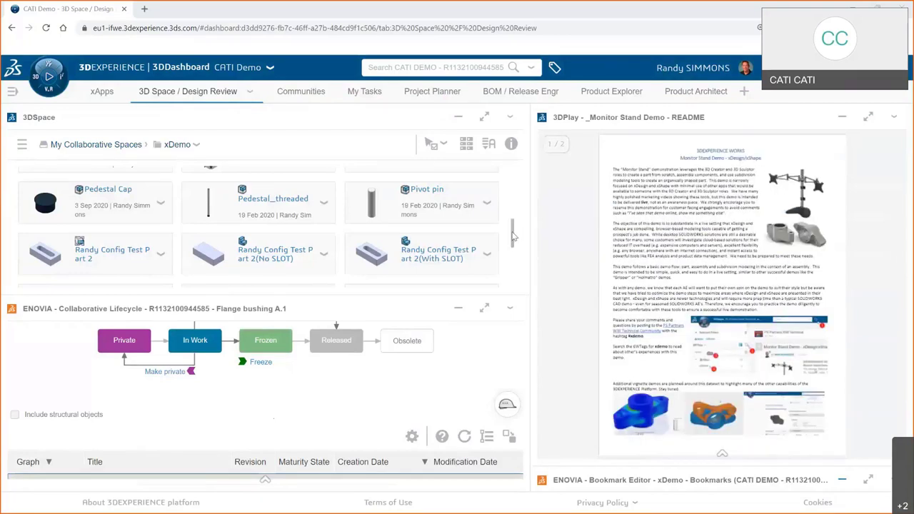
left_click_drag(513, 233, 515, 168)
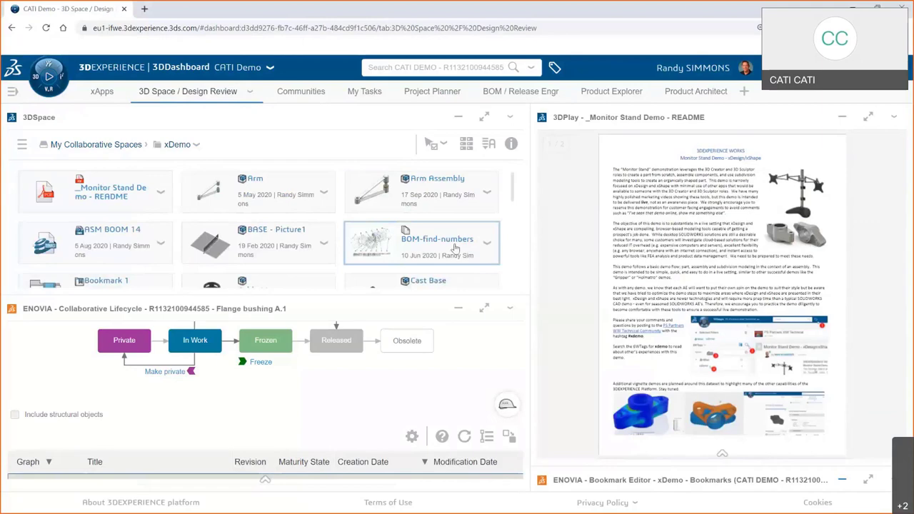
left_click_drag(372, 242, 707, 249)
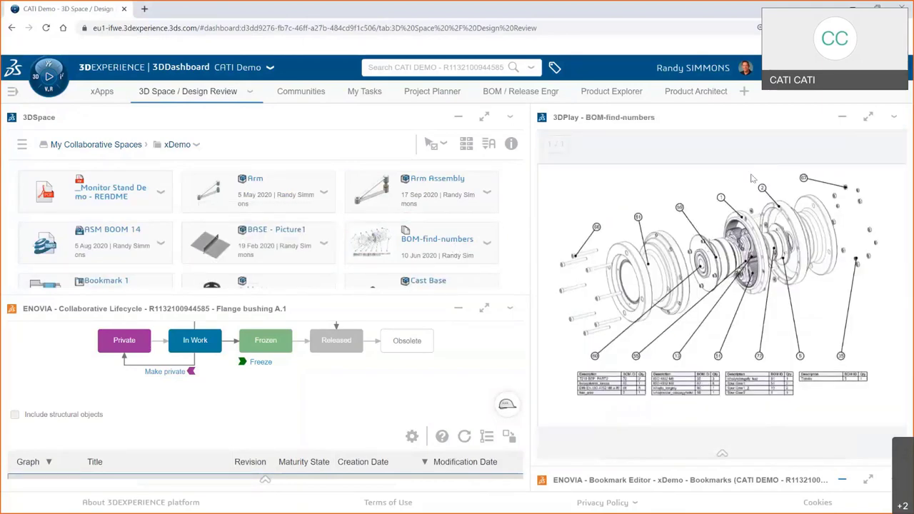
scroll(133, 259, "down", 3)
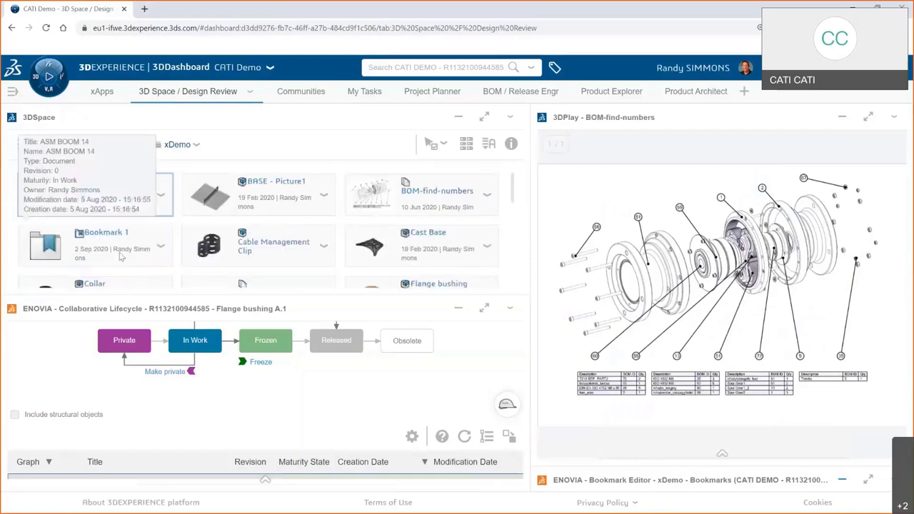
left_click_drag(191, 255, 722, 286)
scroll(129, 245, "down", 3)
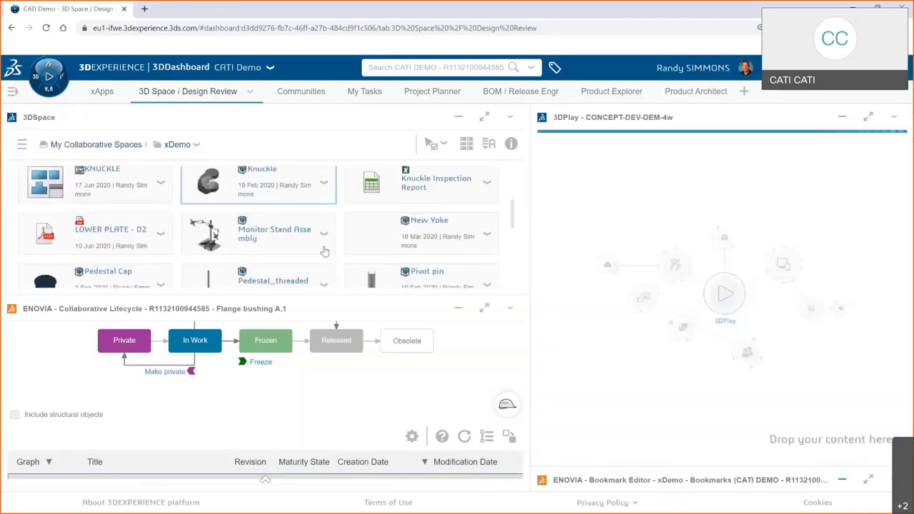
left_click_drag(129, 245, 711, 331)
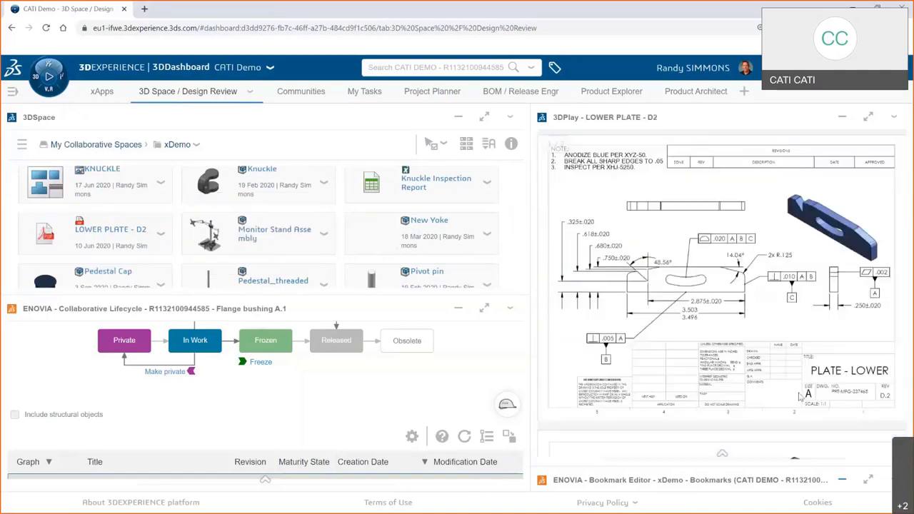
Step: Preview the KNUCKLE drawing, then load the Arm Assembly into 3DPlay
scroll(800, 397, "down", 5)
scroll(800, 397, "up", 3)
left_click_drag(93, 180, 697, 278)
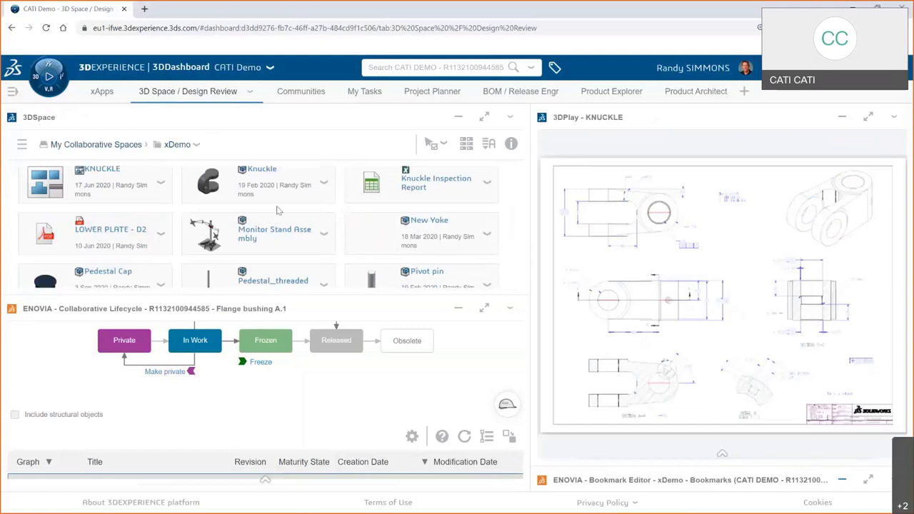
scroll(279, 210, "up", 10)
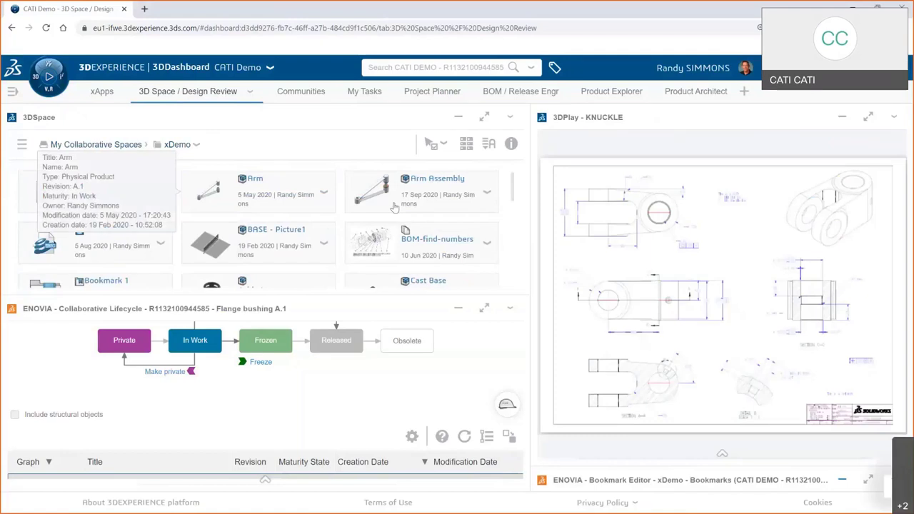
left_click_drag(394, 207, 707, 293)
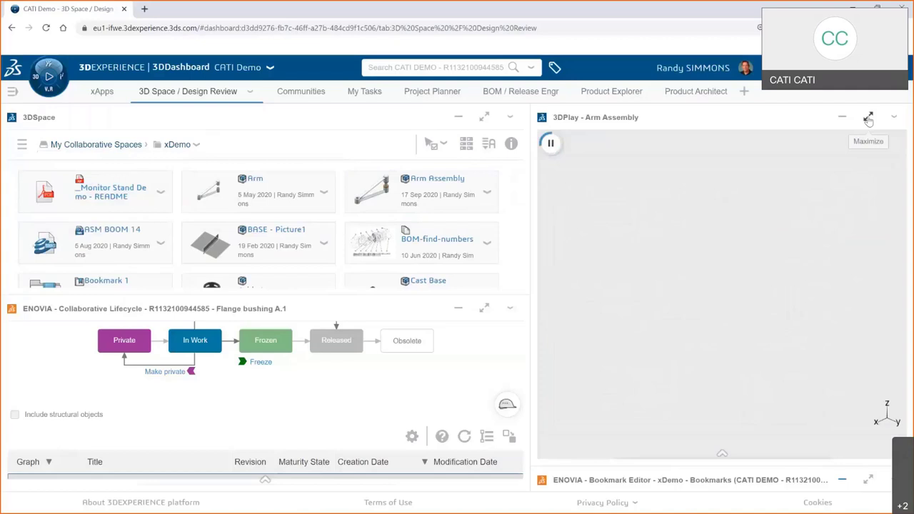
Step: In maximized 3DPlay, explode the Arm Assembly to separate pin and bushings, then restore the widget
left_click(868, 119)
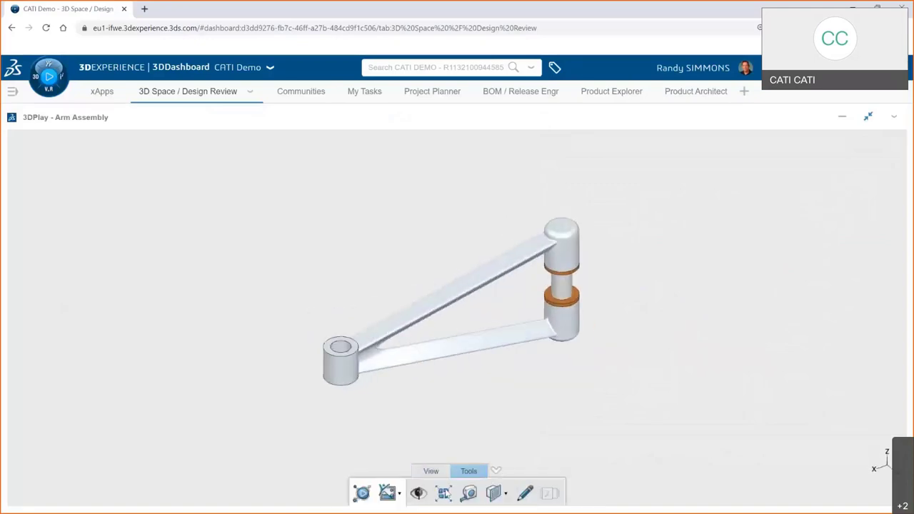
left_click(444, 492)
left_click_drag(363, 418, 539, 424)
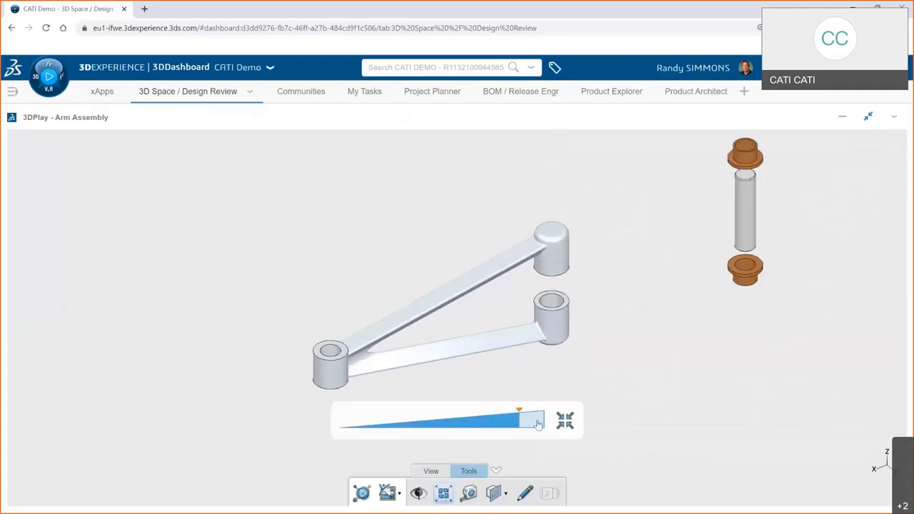
mouse_move(478, 433)
left_mouse_down()
mouse_move(383, 422)
mouse_move(343, 450)
mouse_move(465, 442)
left_mouse_up()
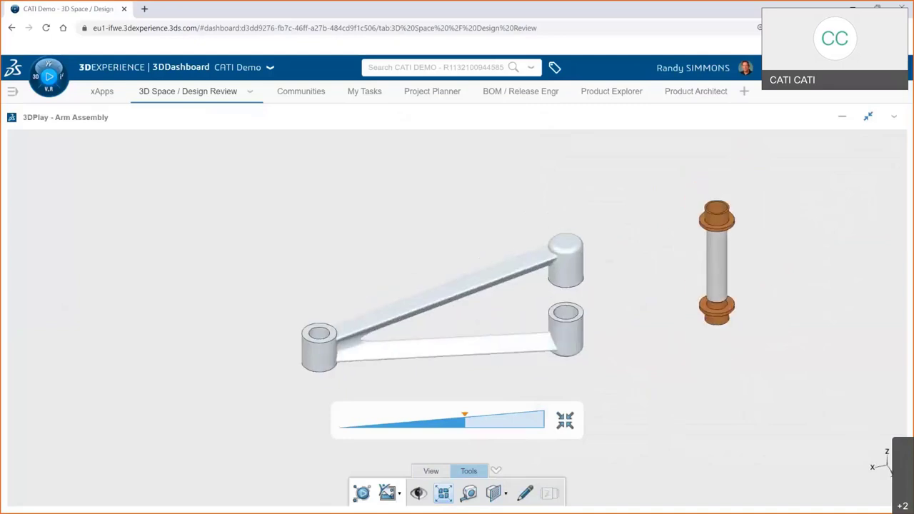
left_click(868, 120)
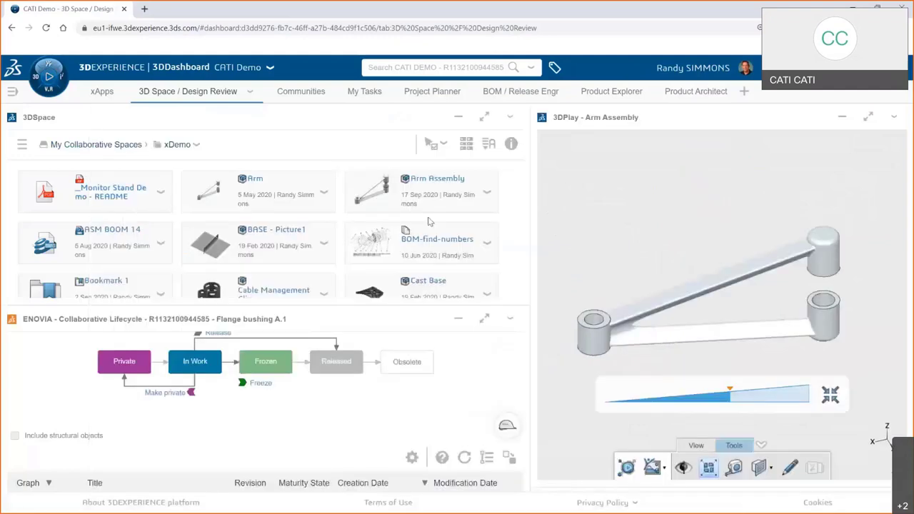
Step: Search the platform for 'yoke' and drop the Yoke SW(Default) result into 3DPlay
left_click_drag(512, 191, 522, 261)
scroll(522, 260, "down", 5)
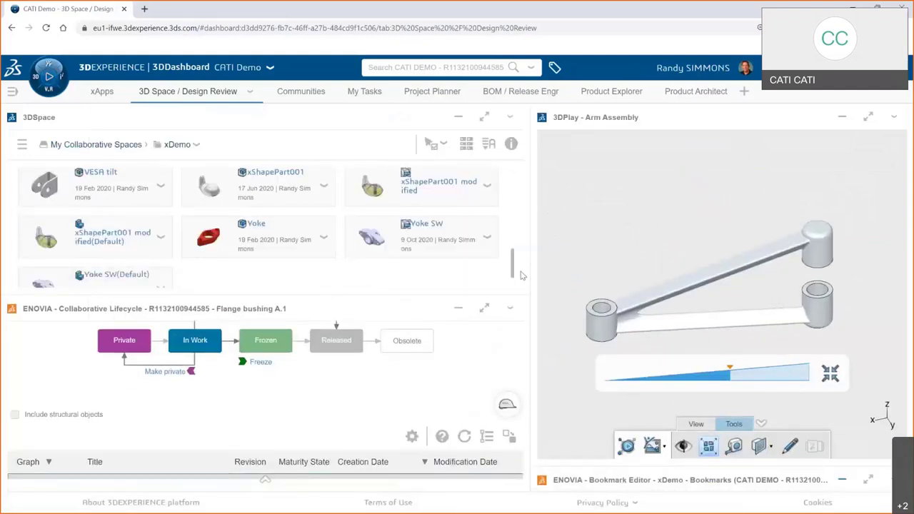
left_click(398, 68)
type("yo")
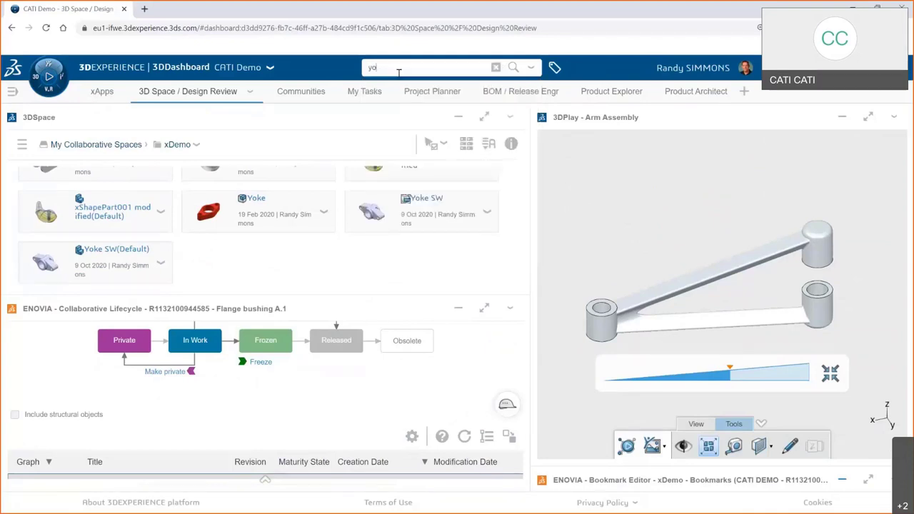
type("ke")
key("Return")
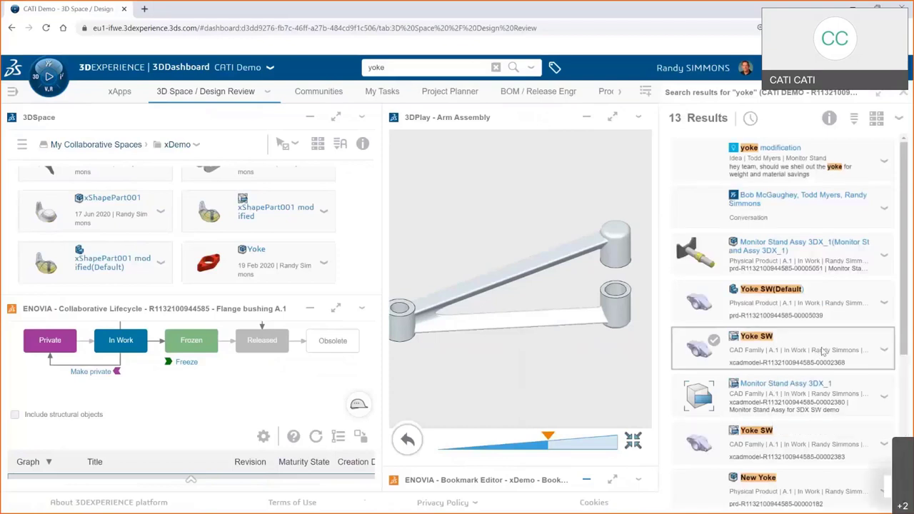
left_click_drag(823, 350, 550, 218)
left_click(903, 93)
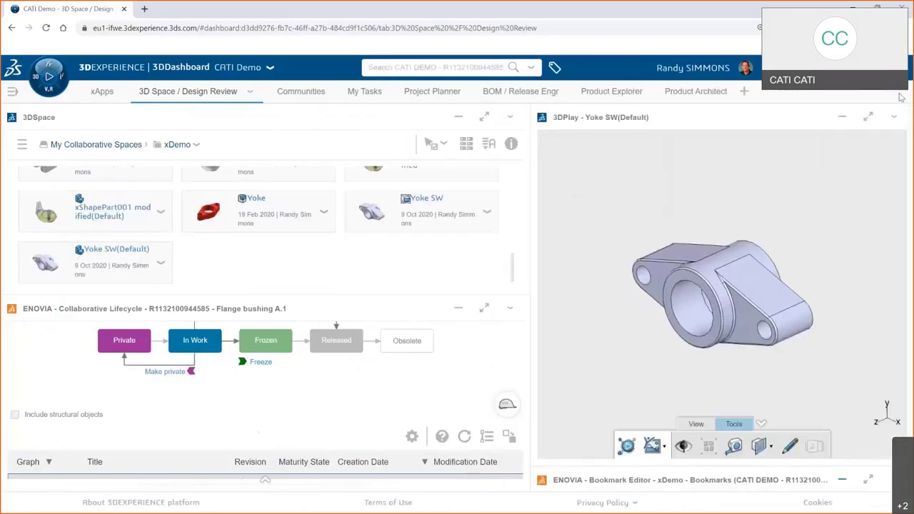
Step: Measure the 119.768 mm distance across the yoke's ends, then cut it with a section plane
left_click(868, 116)
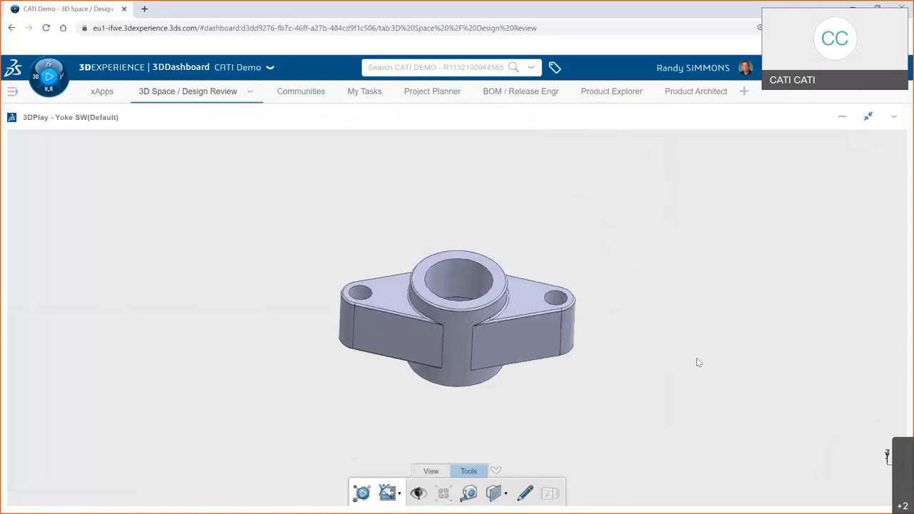
left_click(468, 496)
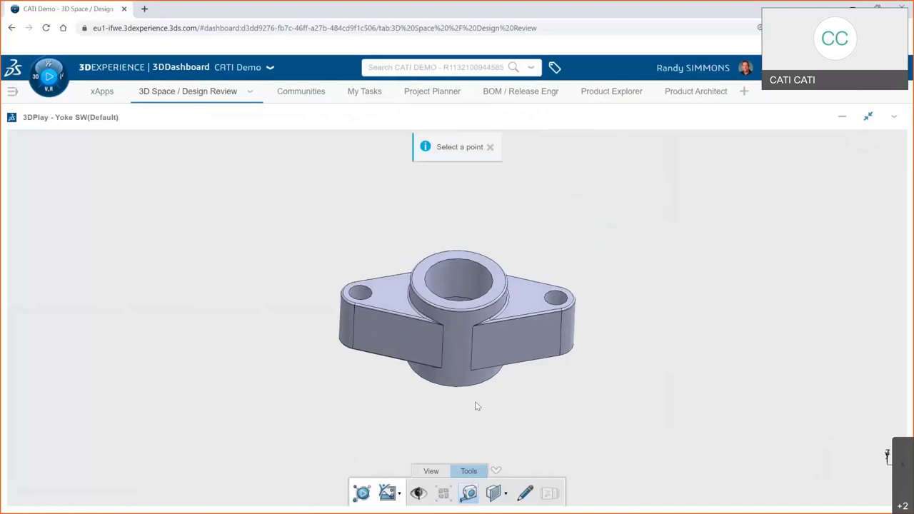
left_click(577, 300)
left_click(576, 300)
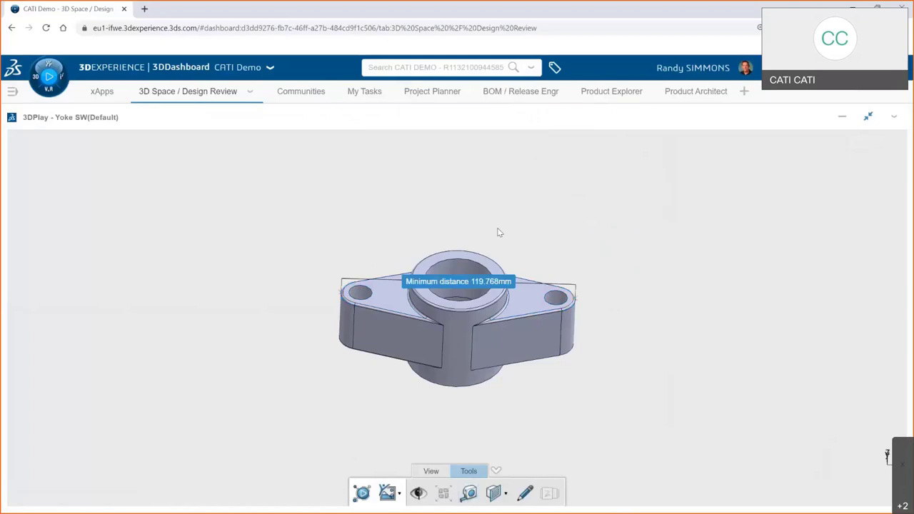
left_click_drag(477, 280, 472, 218)
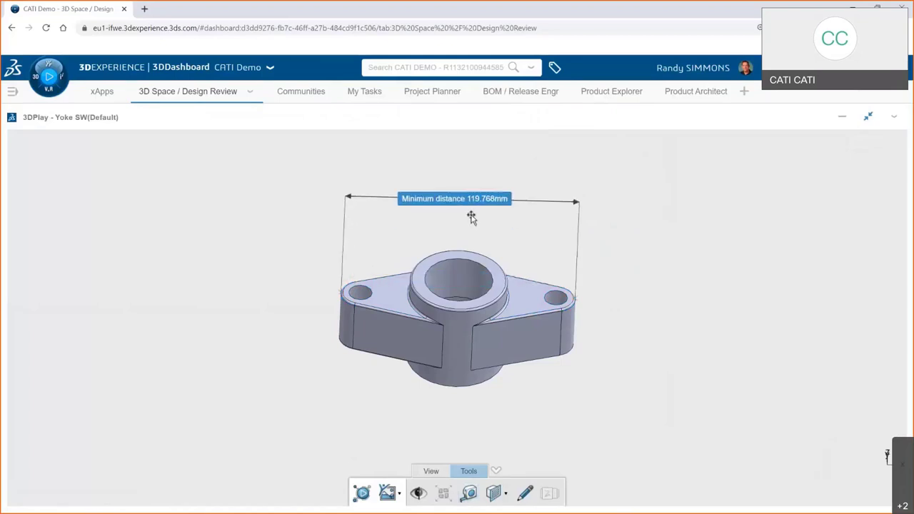
left_click(471, 218)
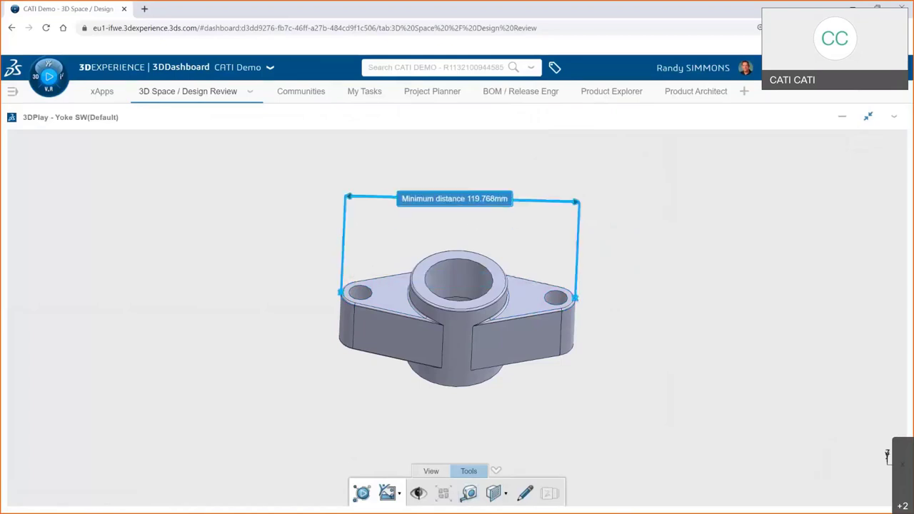
left_click(496, 494)
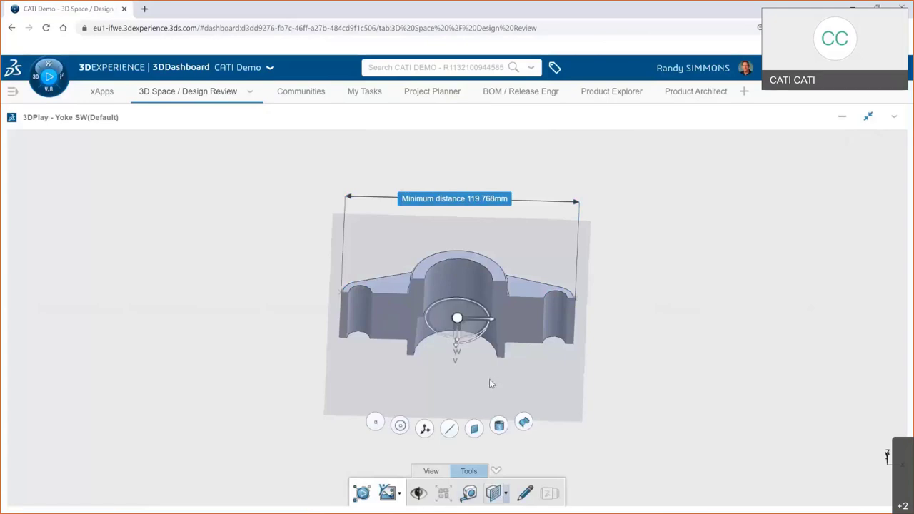
Step: Move the section plane lower and align it to the X axis
mouse_move(489, 383)
left_mouse_down()
mouse_move(501, 413)
mouse_move(500, 379)
left_mouse_up()
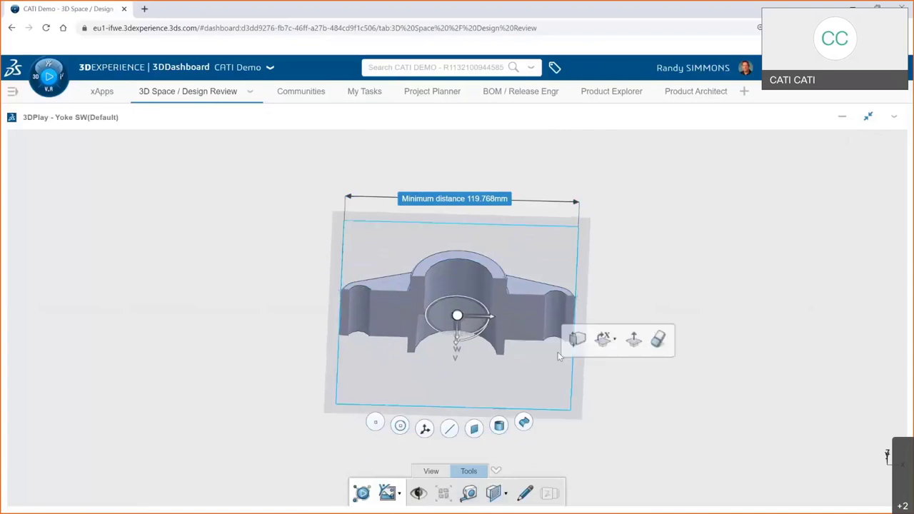
left_click(615, 340)
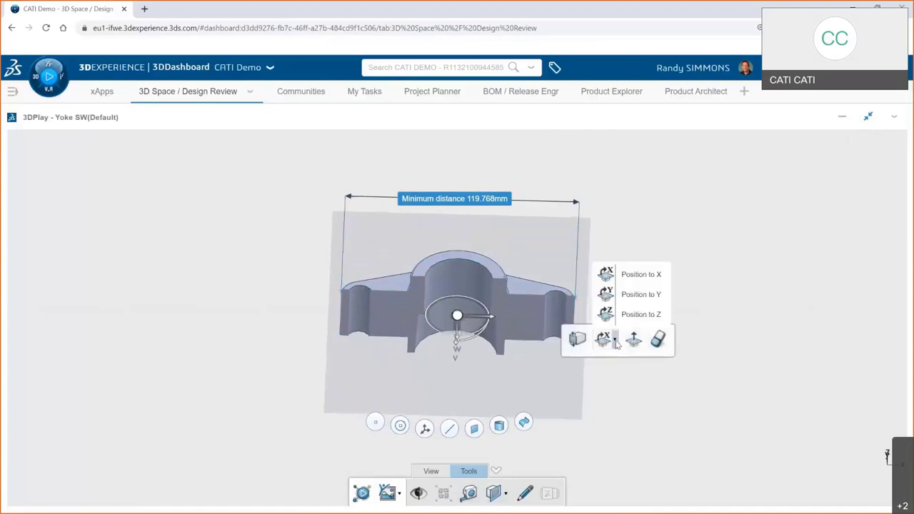
left_click(642, 275)
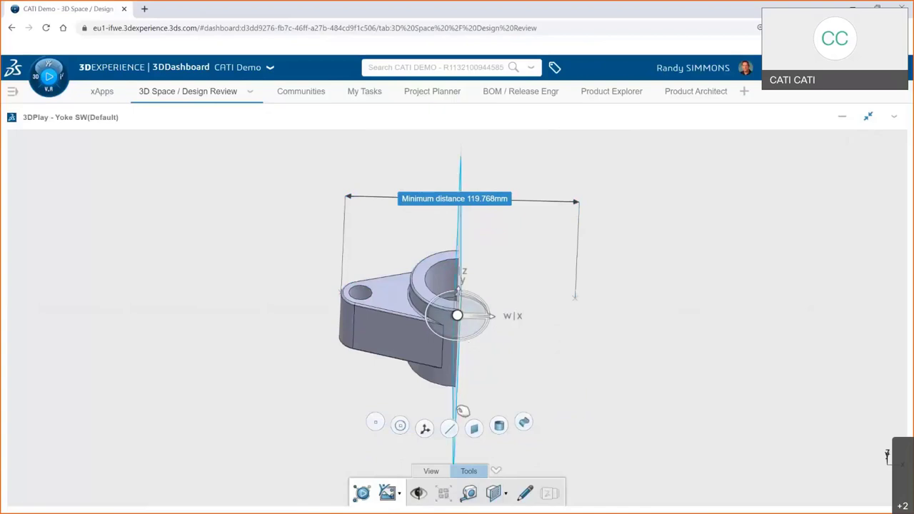
Step: Re-cut the yoke along the Y axis, then circle the left end lug in red markup
left_click_drag(463, 411, 481, 362)
left_click(537, 350)
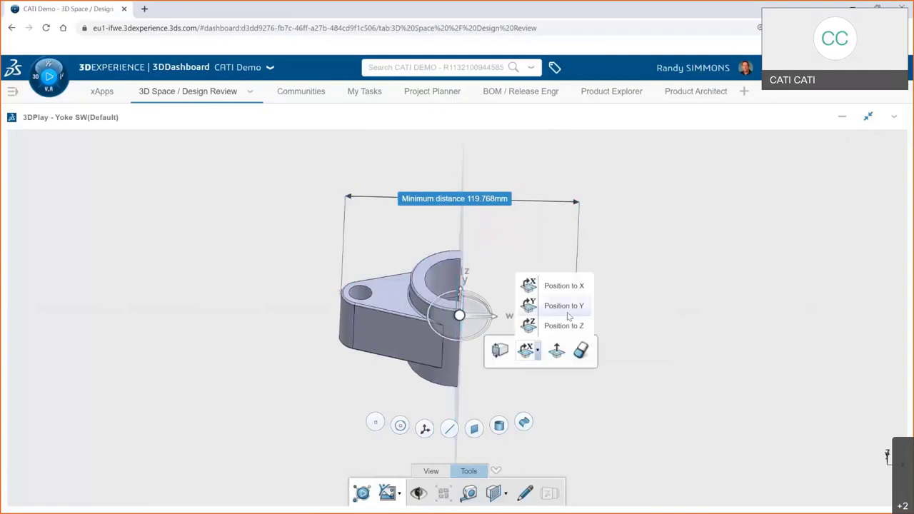
left_click(565, 309)
left_click(579, 384)
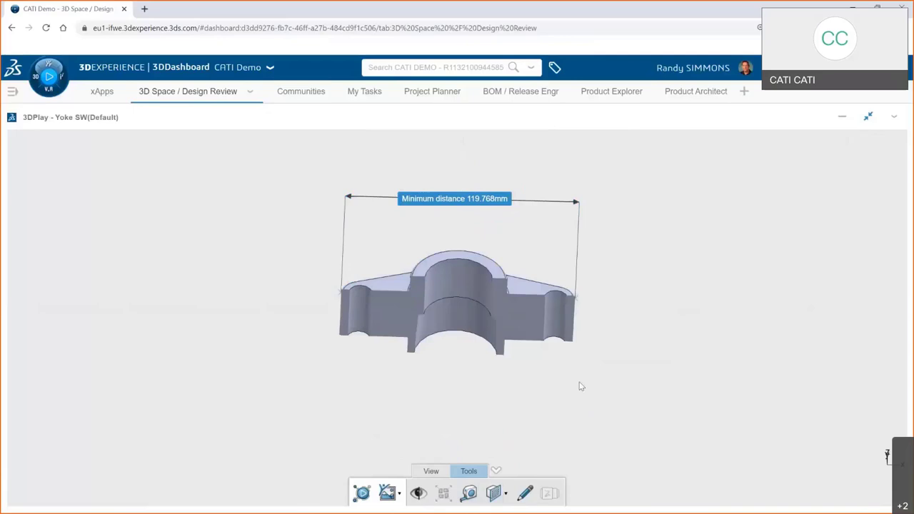
left_click(526, 493)
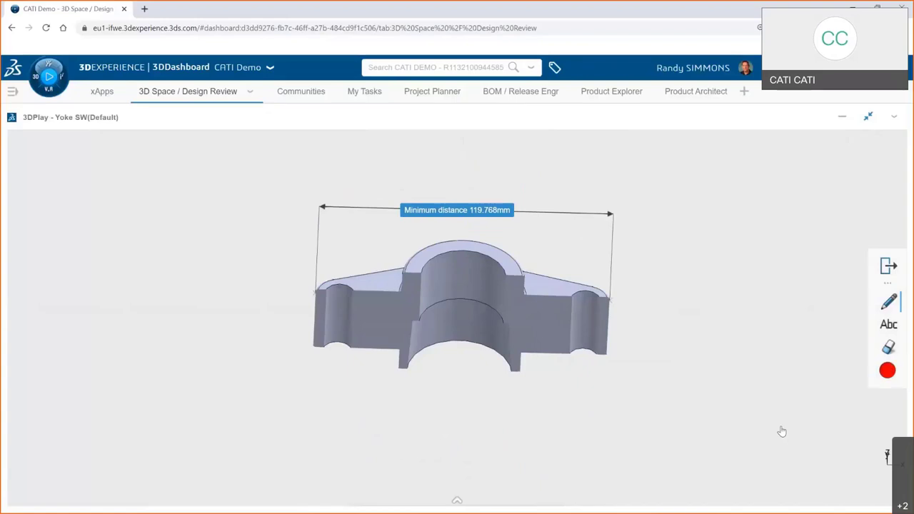
left_click_drag(352, 271, 361, 373)
Step: Circle the right lug in red and hand-write 'TAPPED?' linked to both circled lugs
left_click_drag(589, 270, 609, 279)
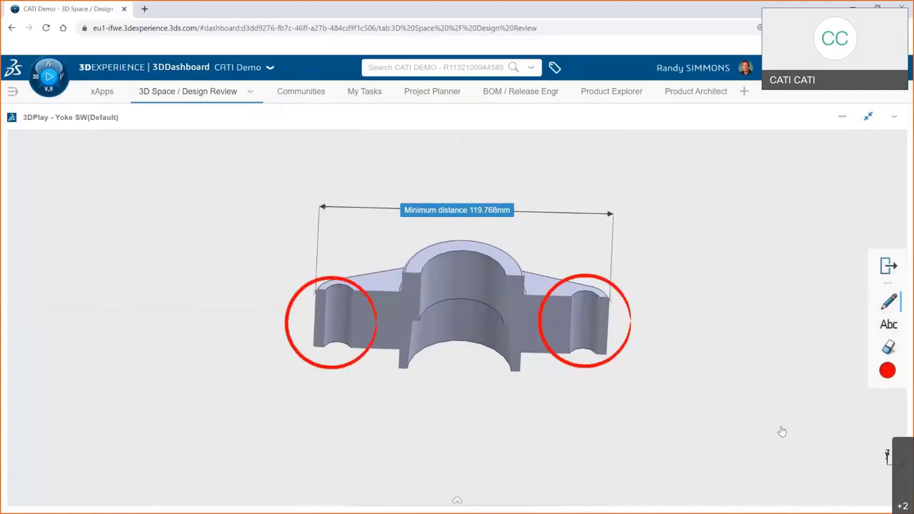
left_click_drag(357, 414, 413, 390)
mouse_move(389, 398)
left_mouse_down()
mouse_move(388, 444)
mouse_move(425, 418)
left_mouse_up()
mouse_move(433, 431)
left_mouse_down()
mouse_move(436, 413)
mouse_move(510, 419)
left_mouse_up()
left_click_drag(484, 390, 506, 385)
left_click_drag(486, 404, 503, 402)
left_click_drag(511, 390, 513, 423)
left_click_drag(511, 390, 514, 421)
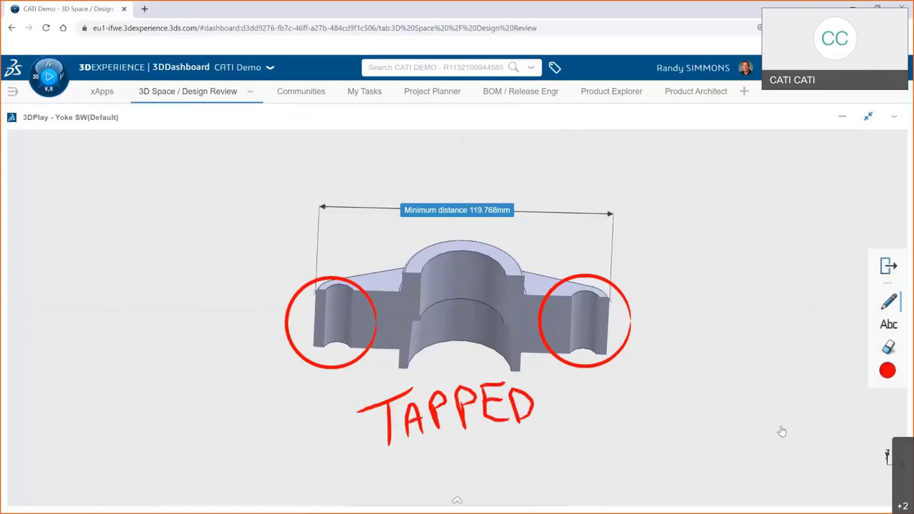
left_click_drag(453, 437, 469, 470)
left_click_drag(587, 367, 541, 416)
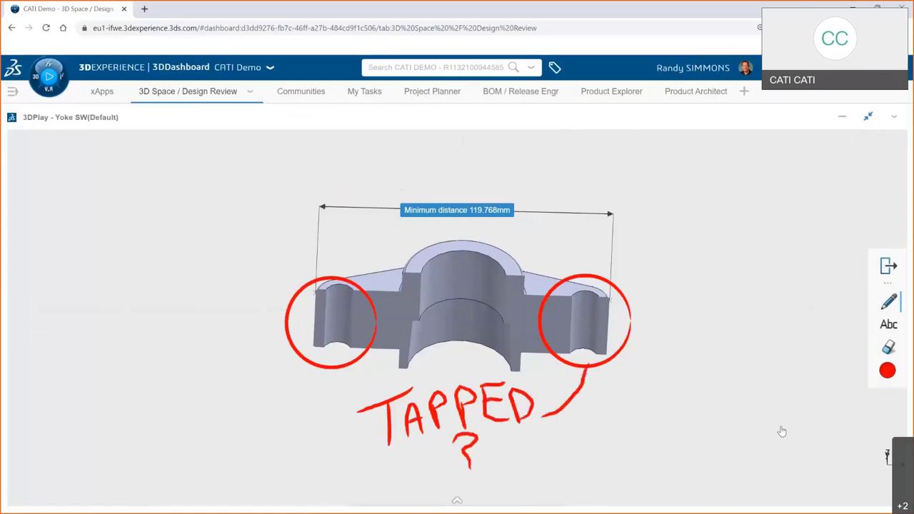
left_click_drag(329, 369, 368, 431)
left_click(472, 483)
Step: Add a 'Right Size??' text note above the distance label
left_click(889, 325)
left_click(592, 300)
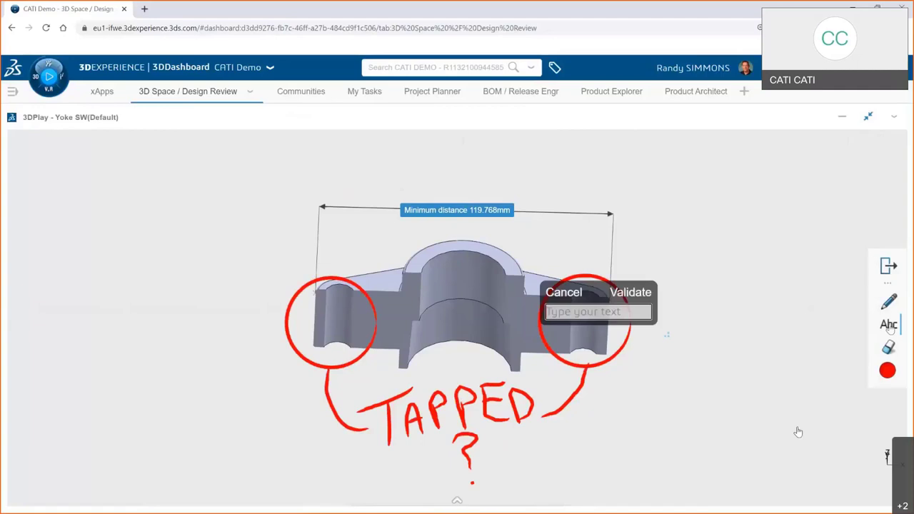
left_click_drag(593, 296, 435, 174)
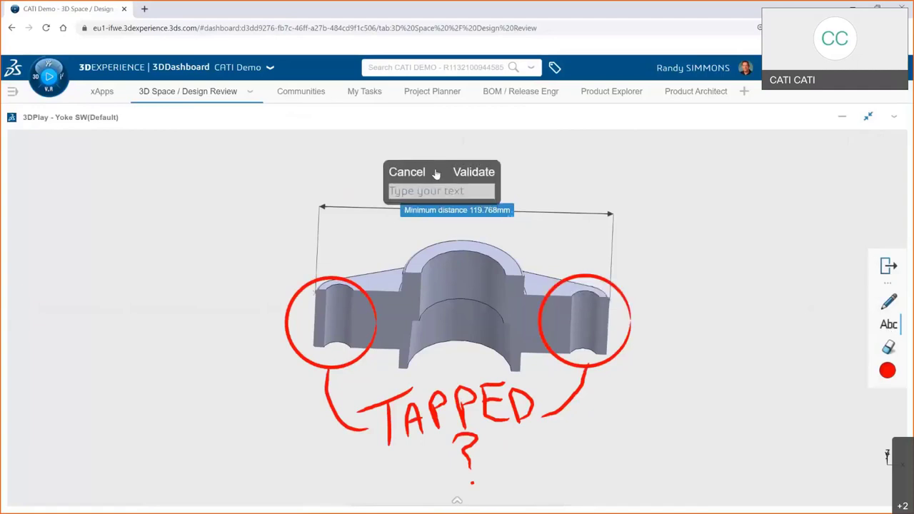
left_click(418, 192)
type("Right Size?")
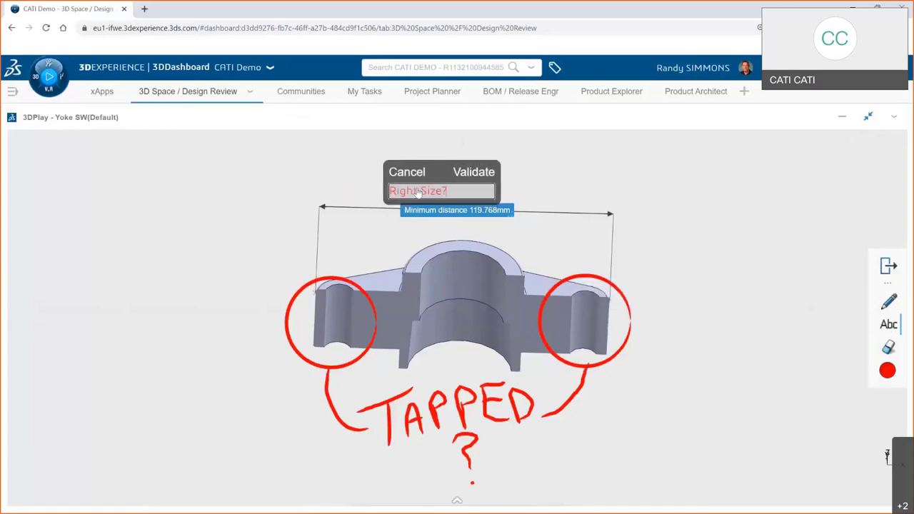
type("?")
left_click(472, 173)
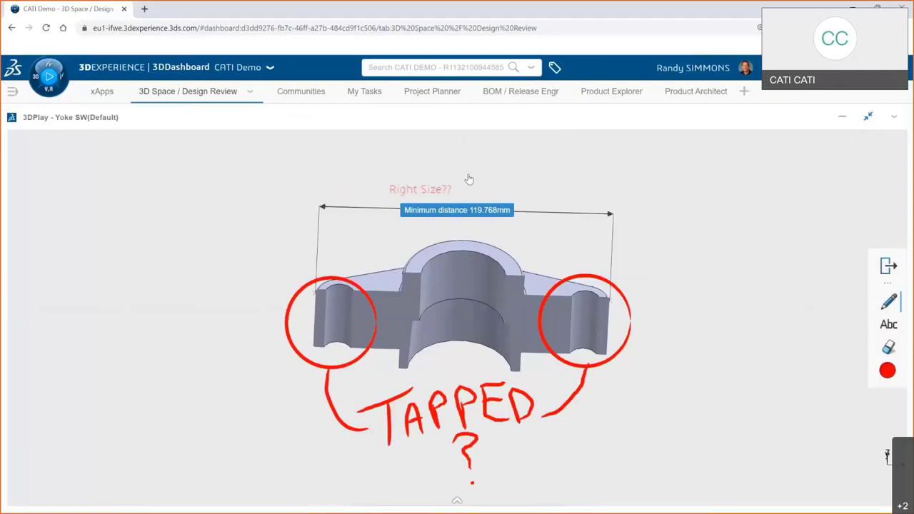
Step: Ring the Right Size?? note and 119.768 mm distance in yellow
left_click(887, 370)
left_click(852, 366)
mouse_move(450, 171)
left_mouse_down()
mouse_move(436, 241)
mouse_move(469, 179)
left_mouse_up()
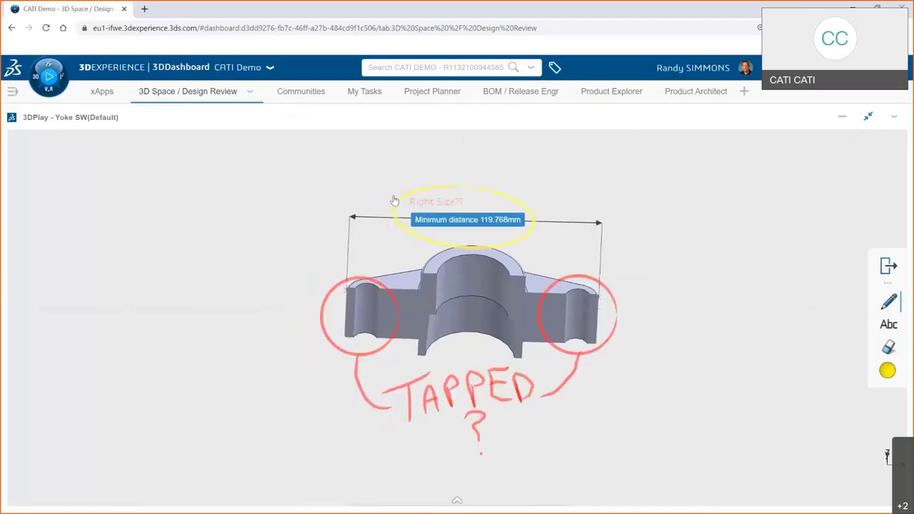
left_click(457, 501)
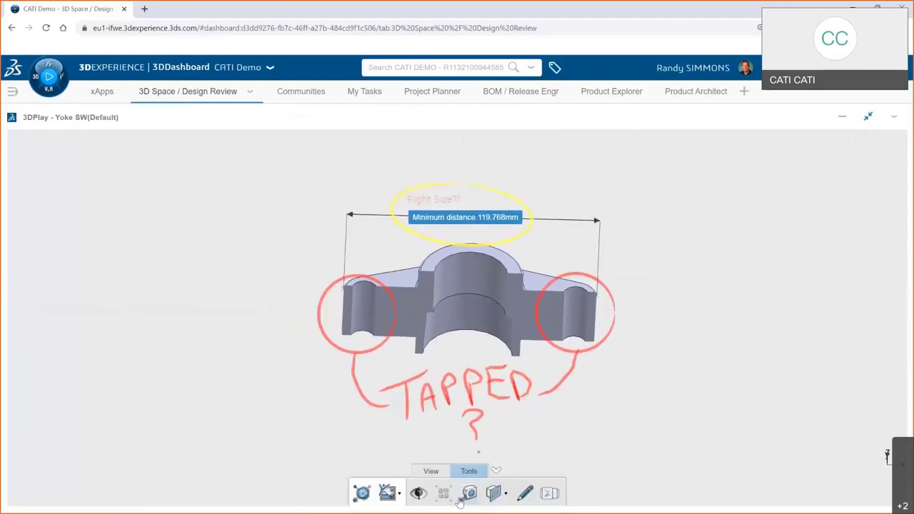
Step: Publish the marked-up screenshot to 3DSwym as a Question in the Monitor Stand community
left_click(399, 496)
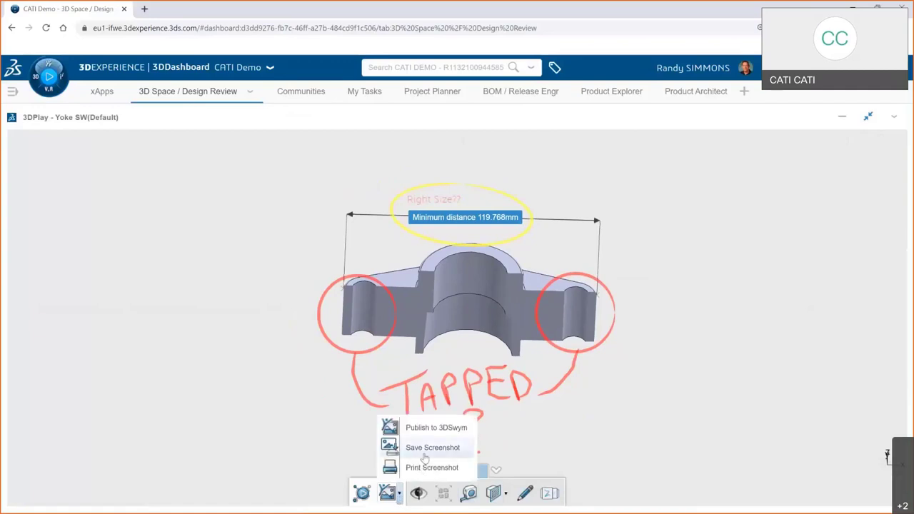
left_click(430, 429)
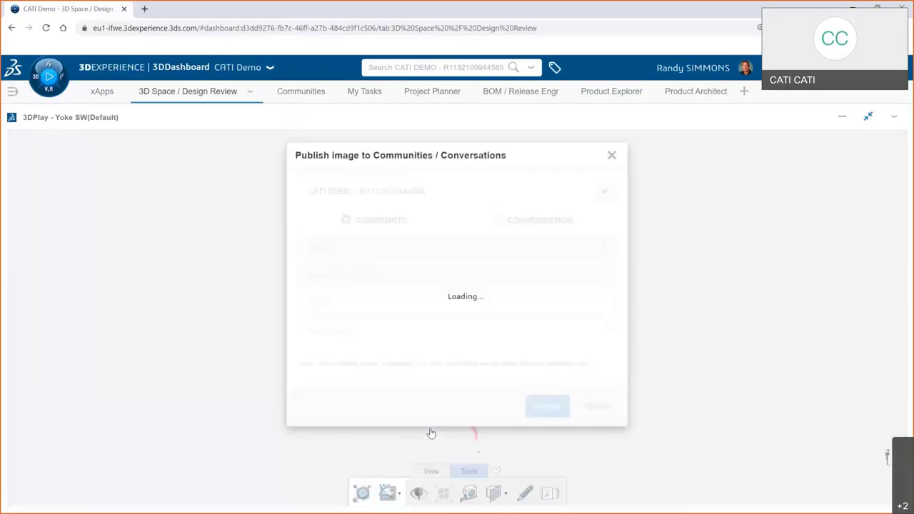
left_click(510, 249)
left_click(419, 302)
left_click(440, 277)
left_click(377, 348)
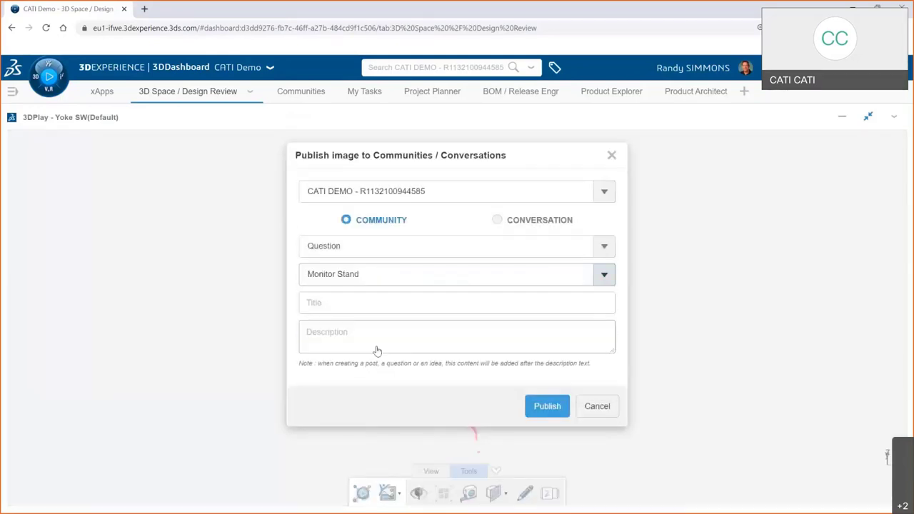
Step: Title it 'Design Review for Yoke', describe the measurement check request, and post it
left_click(385, 310)
type("Design Revi")
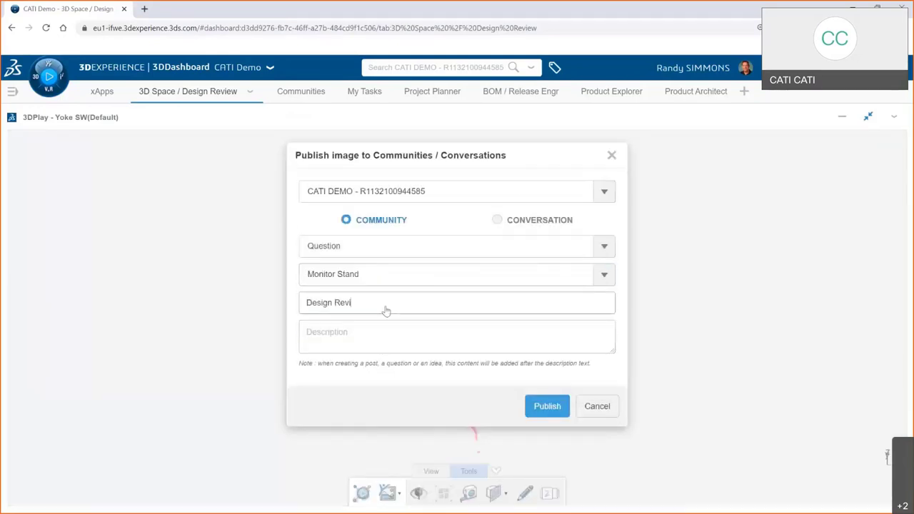
type("ew for Yoke")
key("Tab")
type("Pleas")
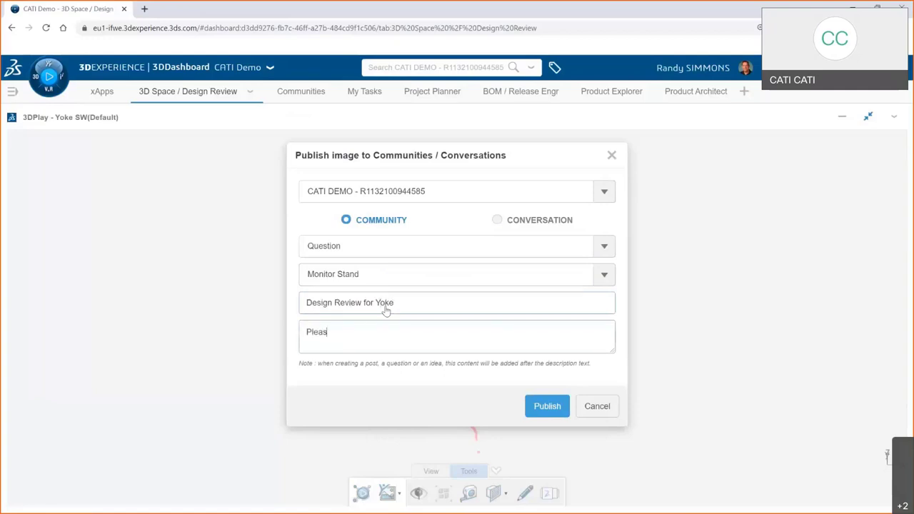
type("e check the measurement and questions I have on thi")
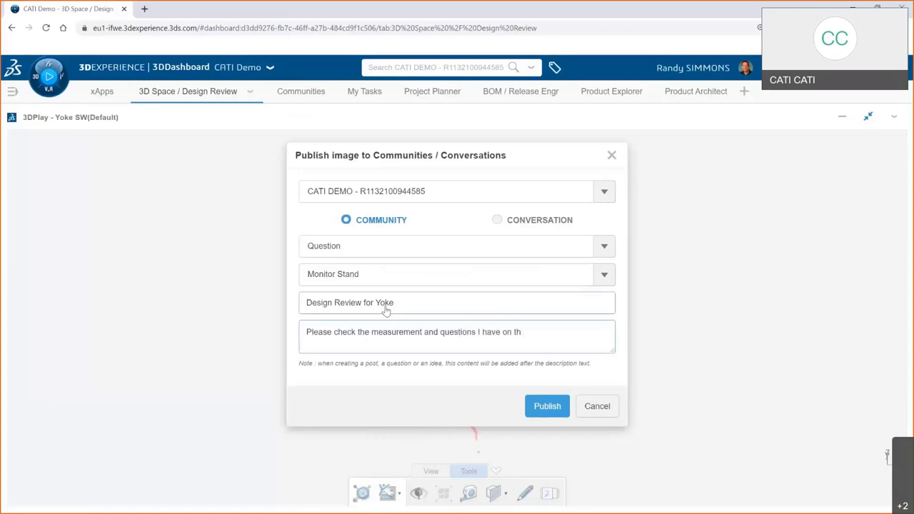
type("s yoke part.")
left_click(545, 407)
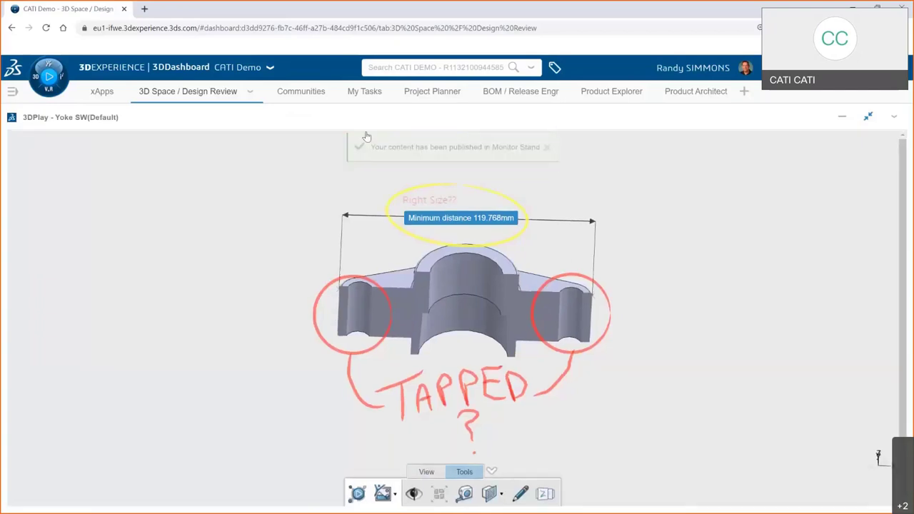
left_click(310, 97)
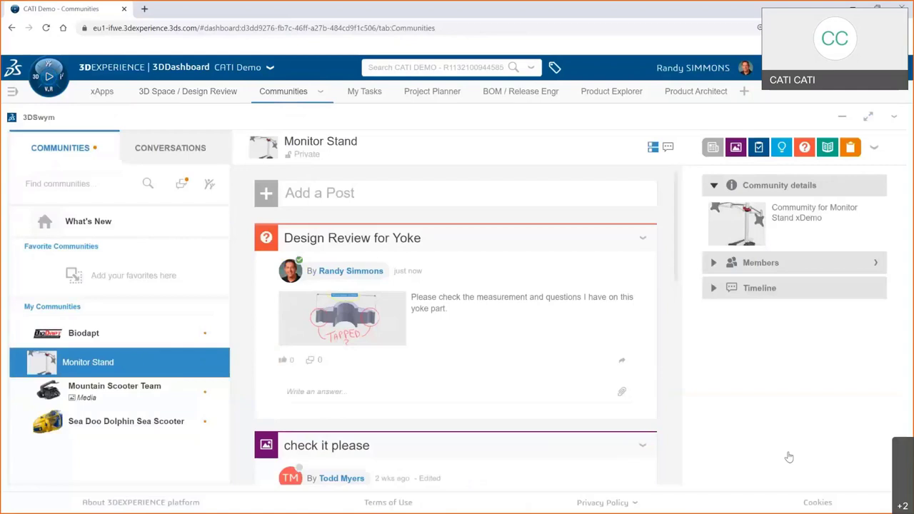
Step: View the enlarged yoke image in the posted question, then return to the 3D Space / Design Review tab
left_click(366, 327)
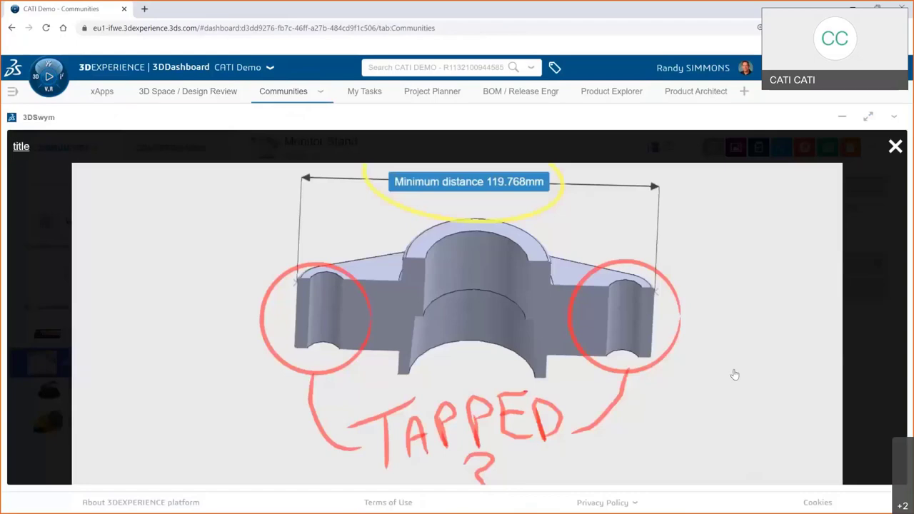
left_click(895, 147)
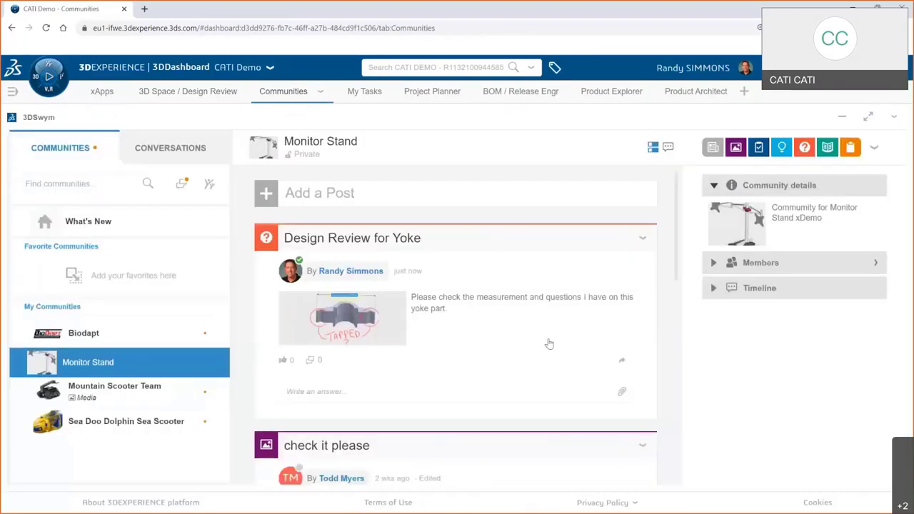
scroll(548, 345, "down", 2)
scroll(548, 345, "down", 7)
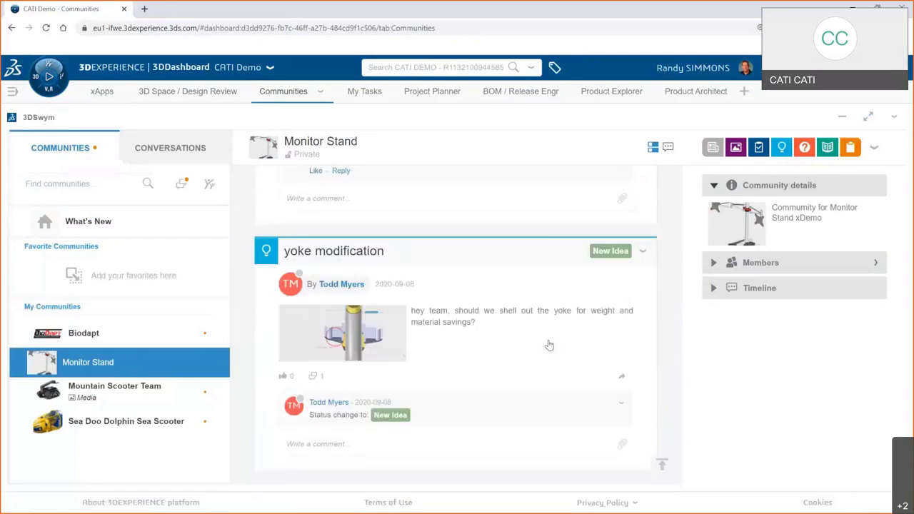
scroll(549, 345, "up", 5)
scroll(548, 345, "up", 2)
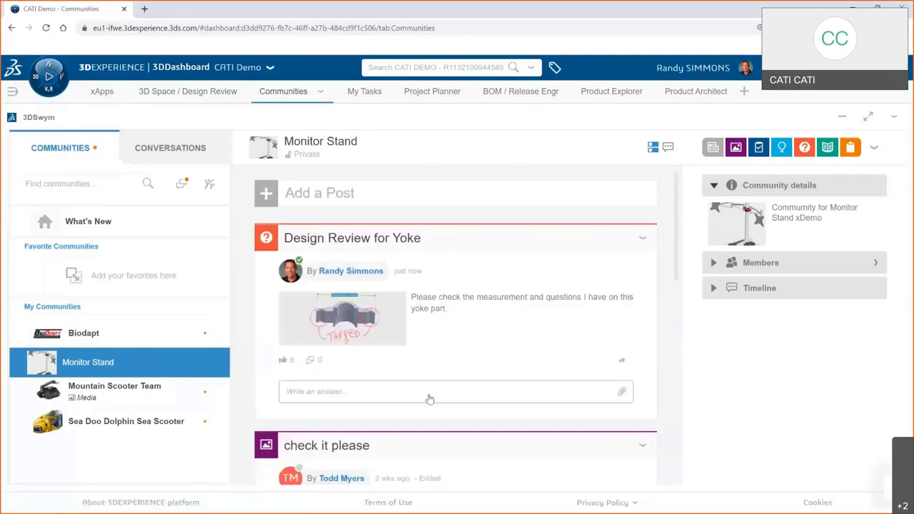
left_click(197, 98)
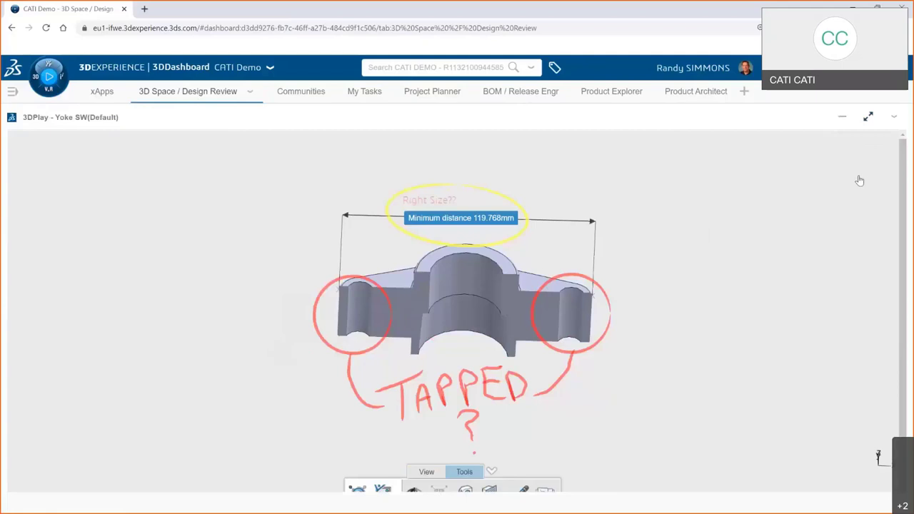
Step: Restore 3DPlay, drop the Arm Assembly into the Lifecycle widget, and maximize it showing A.1 In Work
left_click(869, 117)
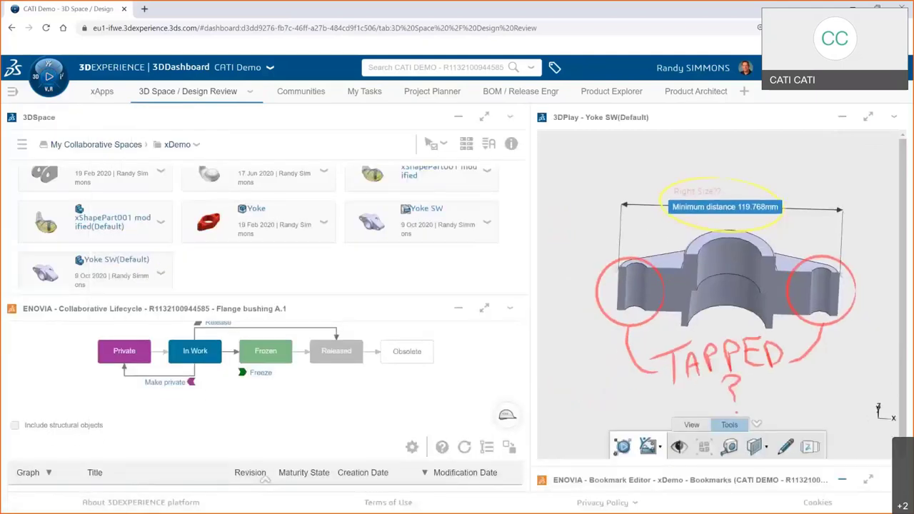
scroll(398, 228, "up", 8)
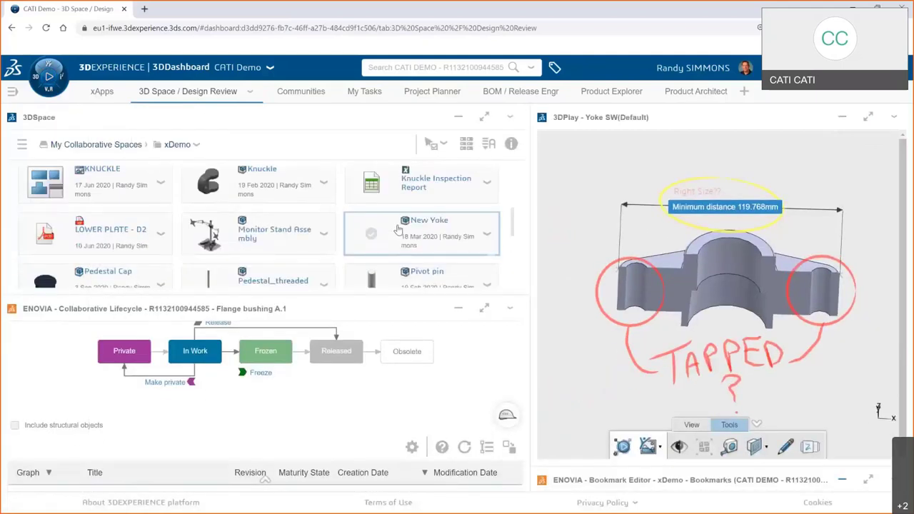
left_click_drag(421, 192, 303, 411)
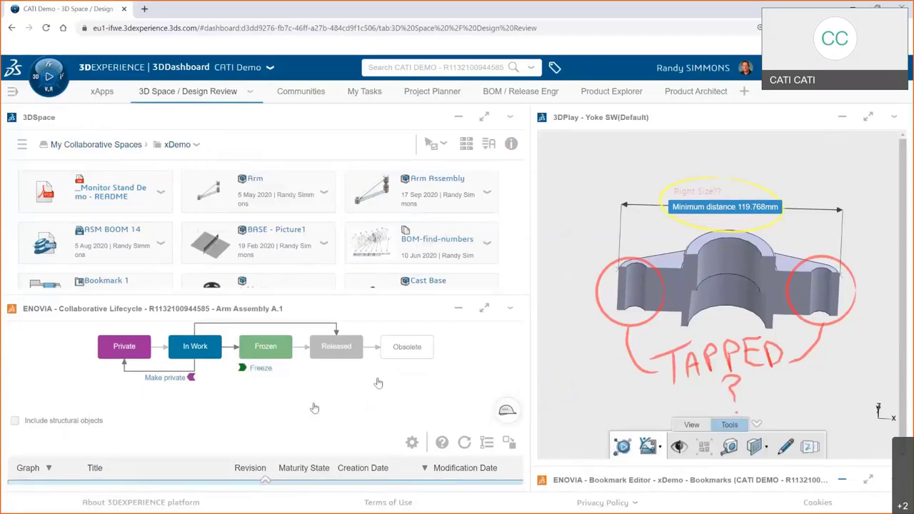
left_click(484, 313)
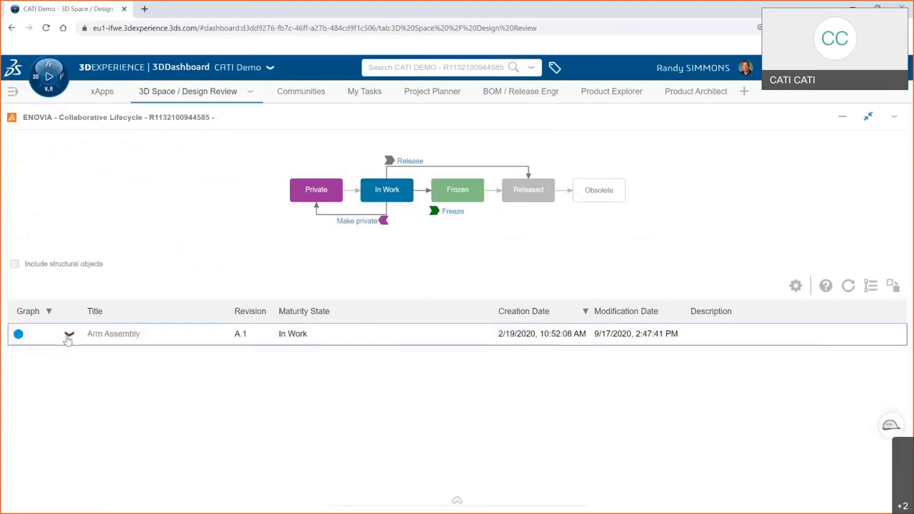
Step: Show the Relations graph for Arm Assembly A.1 from its row's action menu
left_click(68, 335)
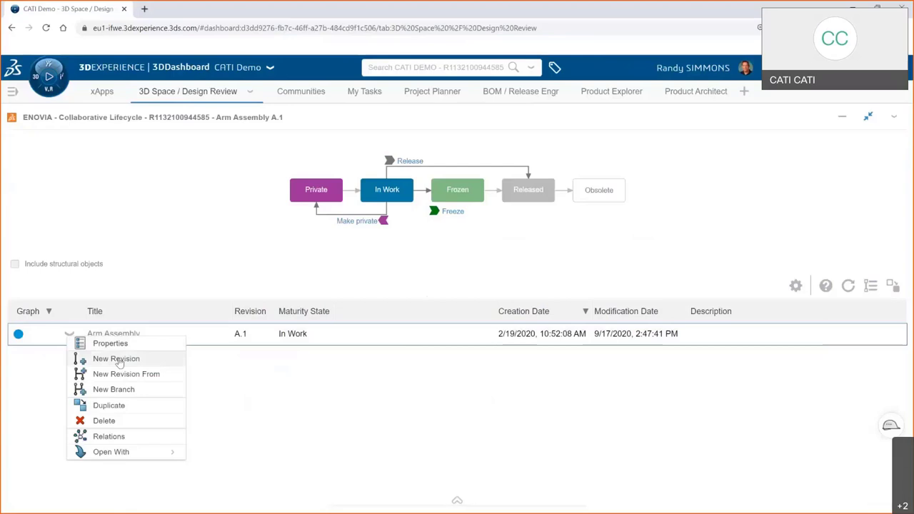
left_click(120, 437)
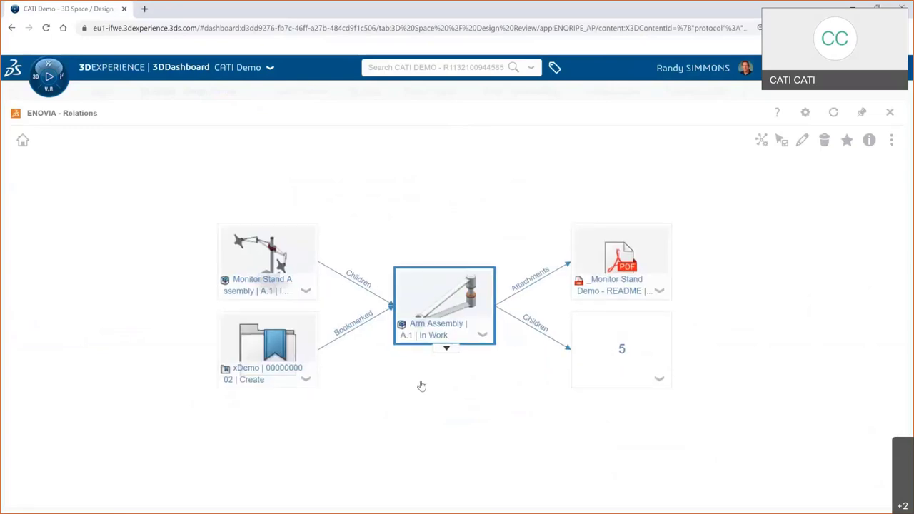
Step: Expand the group of 5 Arm Assembly child parts in the Relations graph and zoom to view them
left_click(659, 379)
left_click(686, 402)
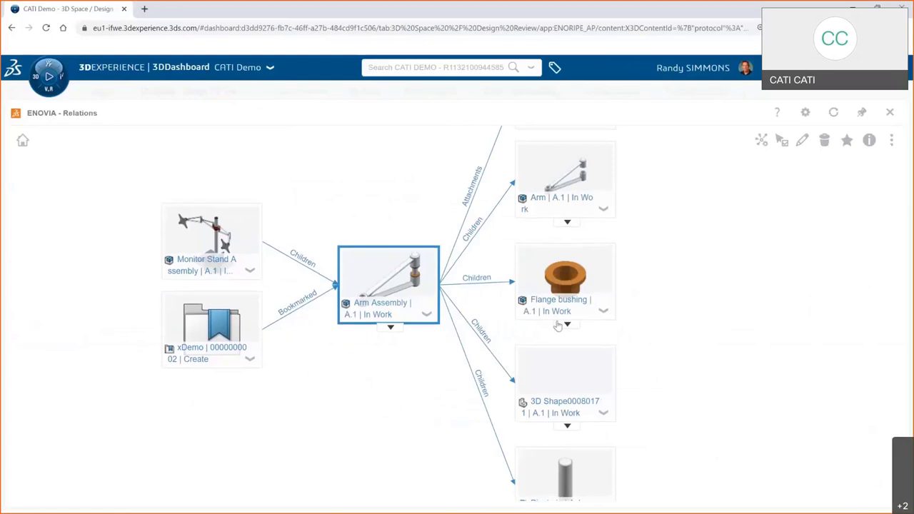
scroll(411, 323, "down", 3)
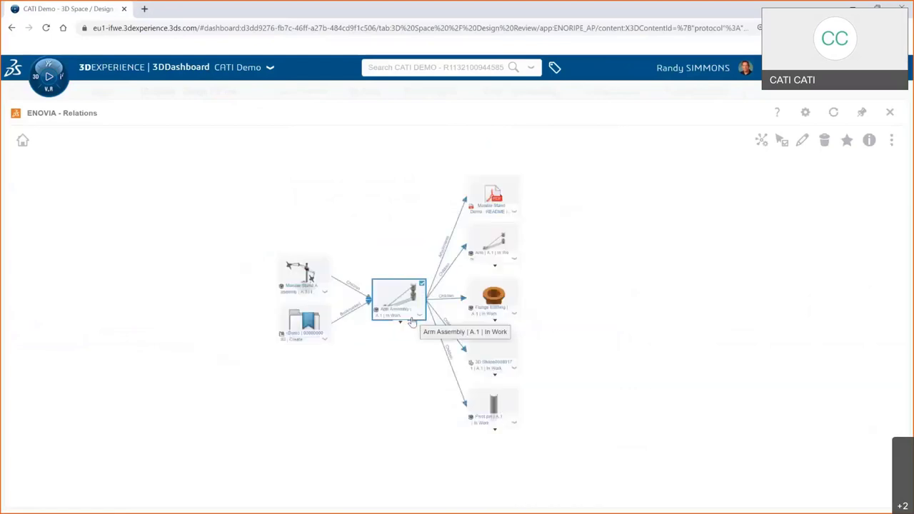
scroll(412, 323, "up", 2)
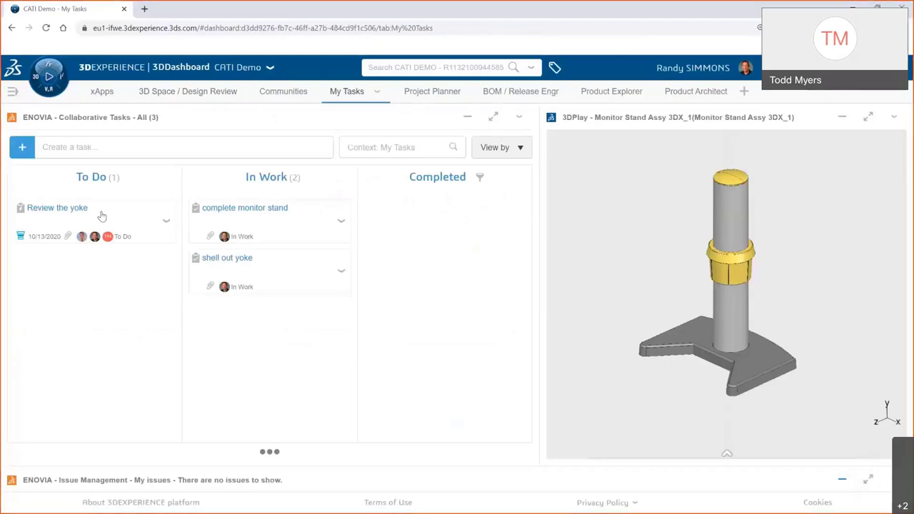
Step: Move the Review the yoke task to In Work and open its details
left_click_drag(100, 213, 248, 350)
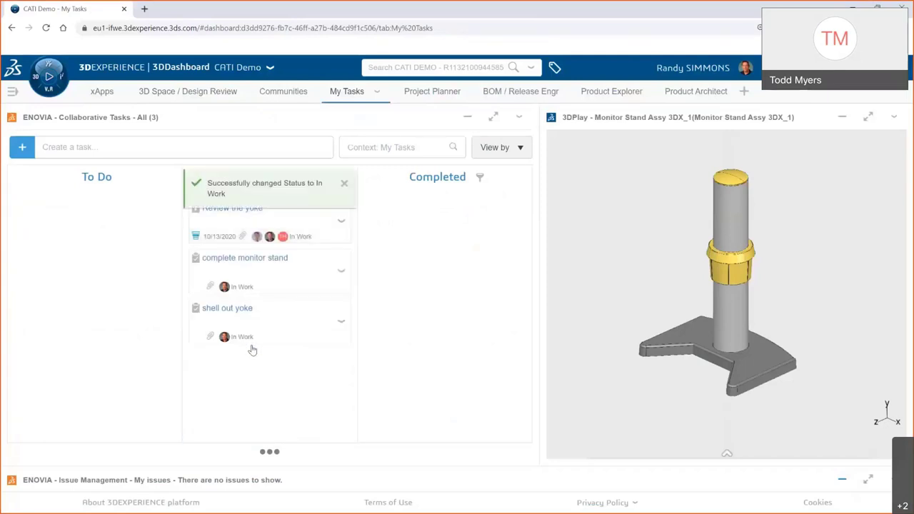
left_click(273, 217)
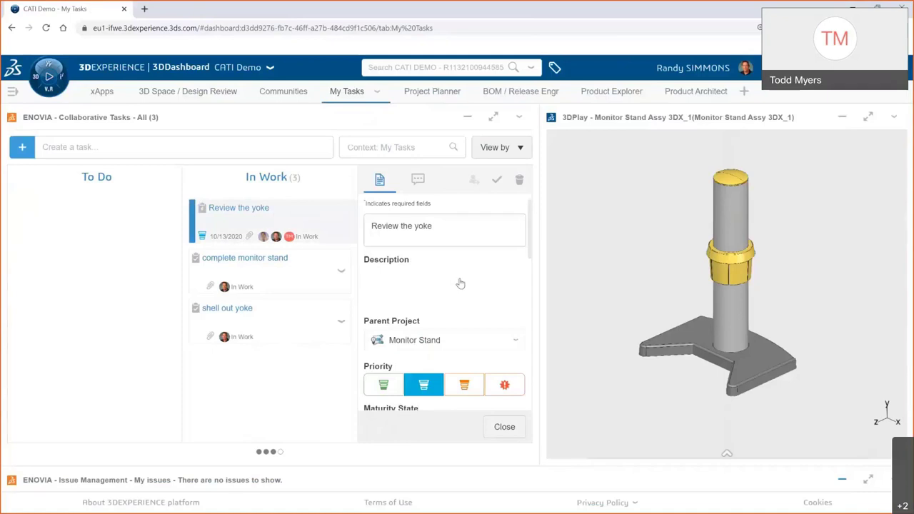
scroll(461, 289, "down", 5)
Step: Load the Yoke SW(Default) attachment into 3DPlay and rotate it for inspection
scroll(463, 299, "down", 3)
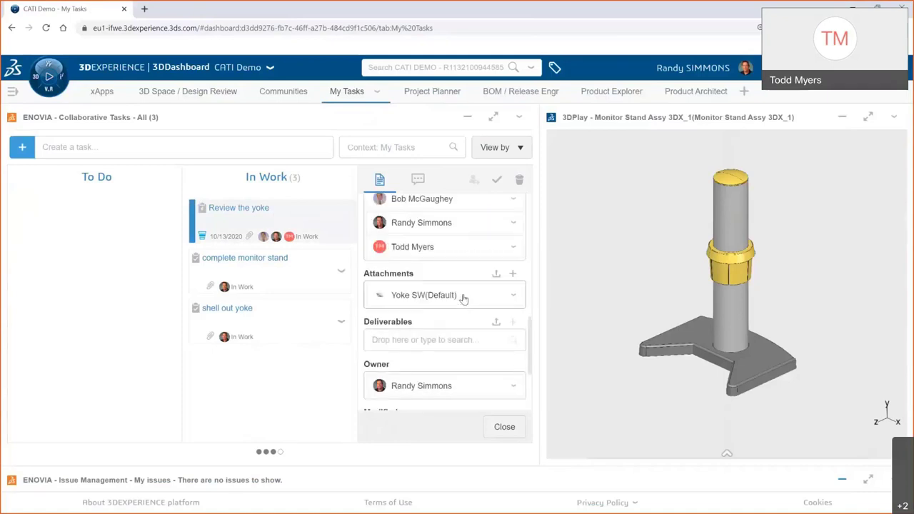
left_click_drag(409, 300, 694, 248)
left_click_drag(714, 286, 744, 342)
left_click(727, 453)
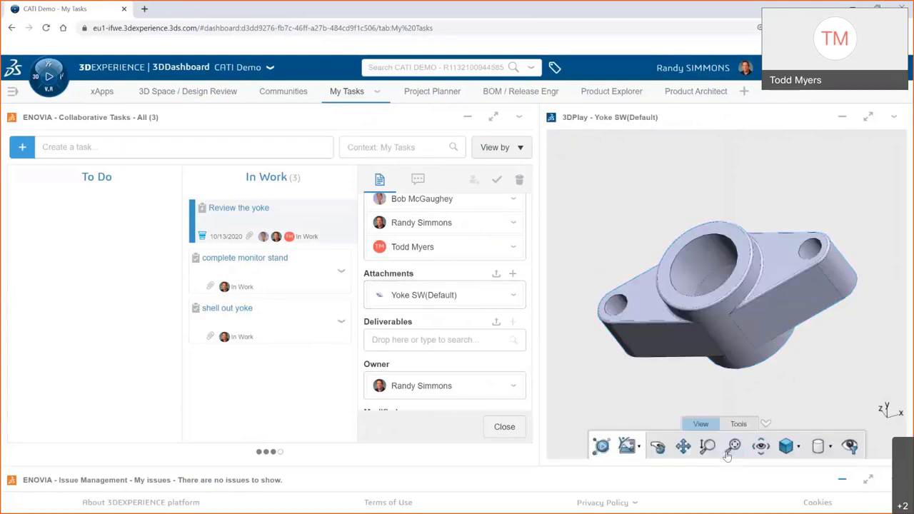
Step: Close the task details and drag Review the yoke into the Completed column
left_click(739, 425)
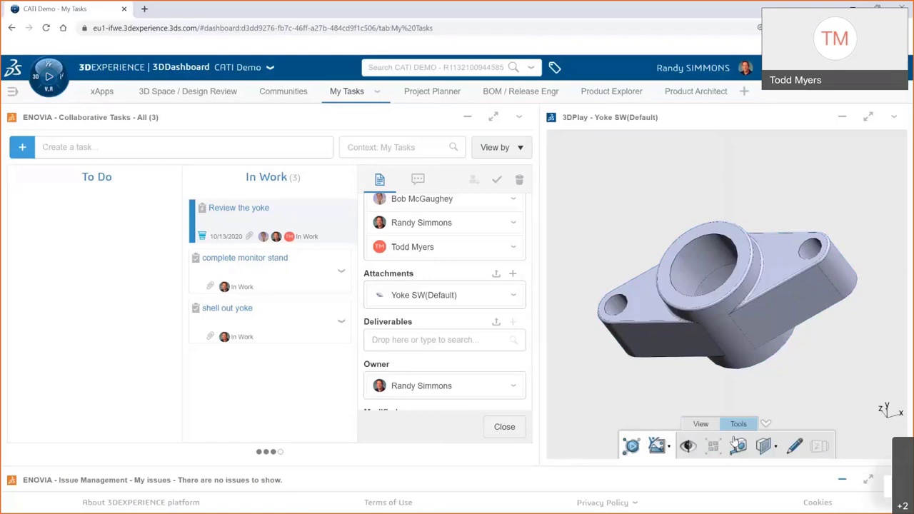
left_click(500, 428)
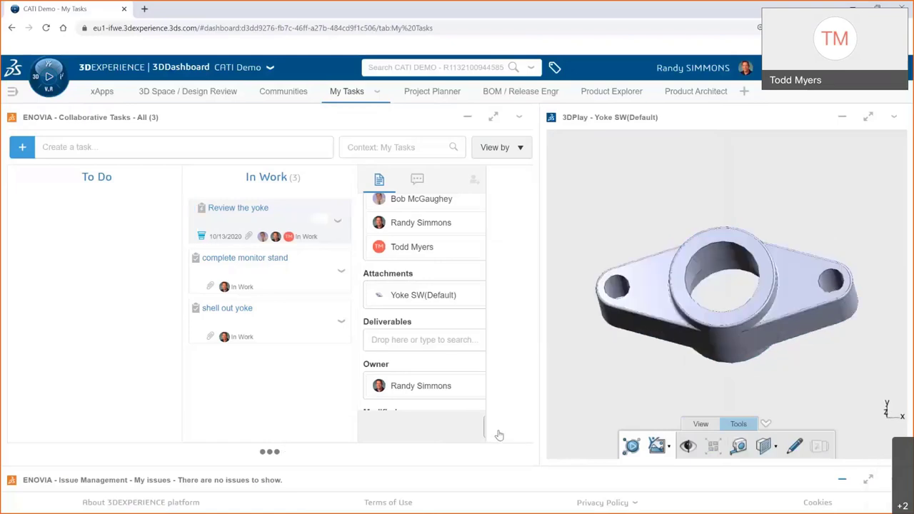
left_click_drag(243, 229, 471, 263)
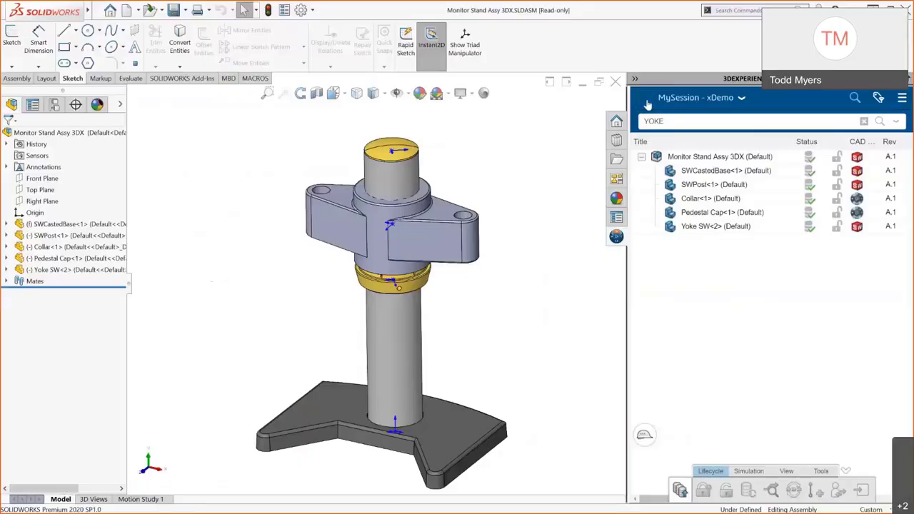
Step: Launch Collaborative Tasks in the SOLIDWORKS 3DEXPERIENCE pane by searching the apps for 'task'
left_click(648, 105)
left_click(899, 132)
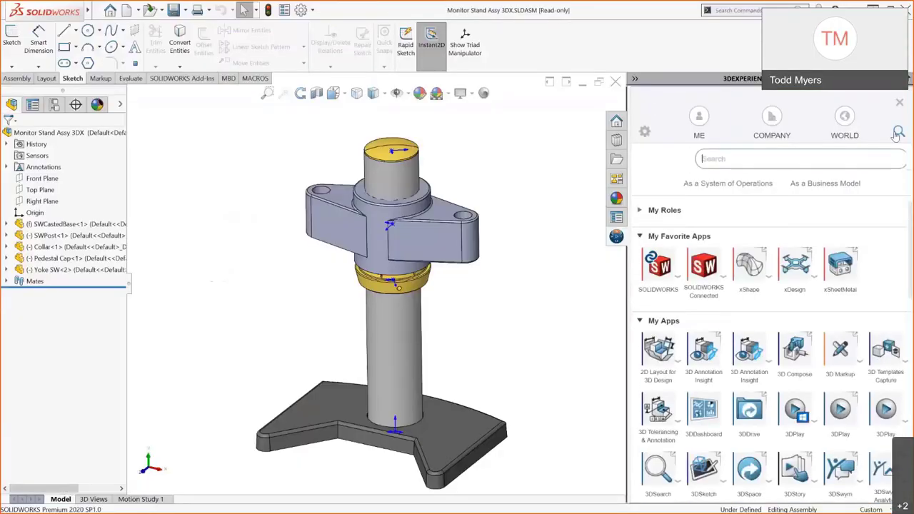
type("task")
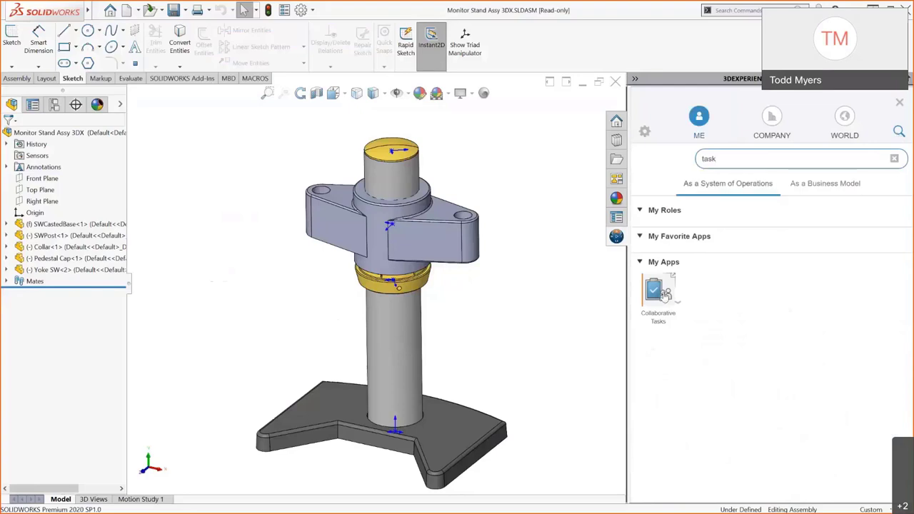
left_click(658, 293)
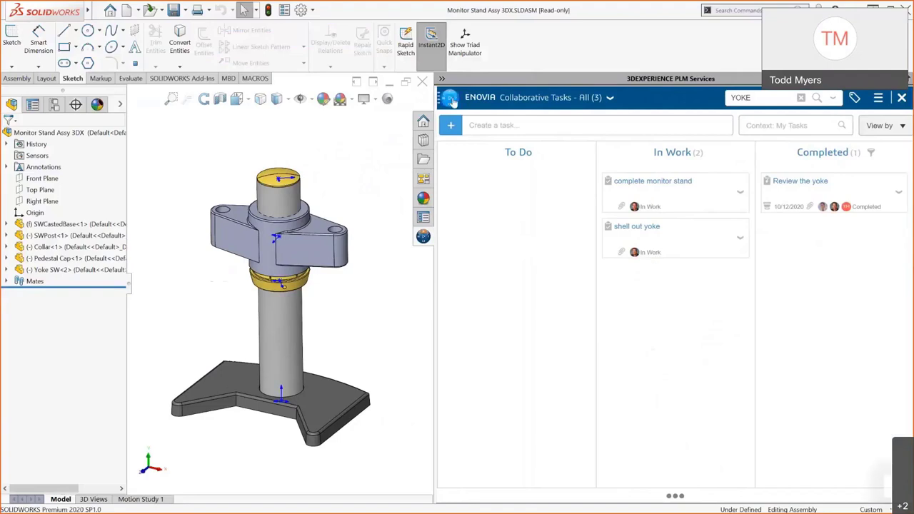
Step: Post 'All done. Looks Good!!!' as a comment on Review the yoke, then close the panel
left_click(811, 188)
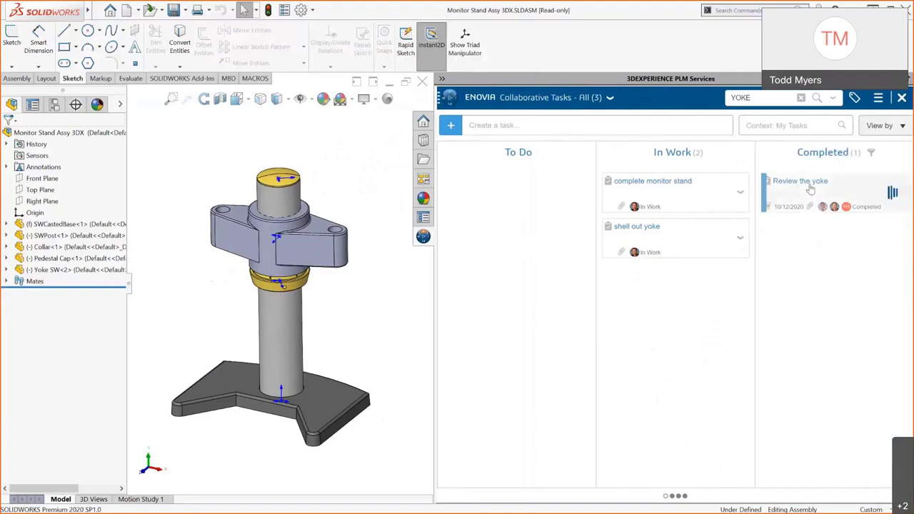
left_click(810, 154)
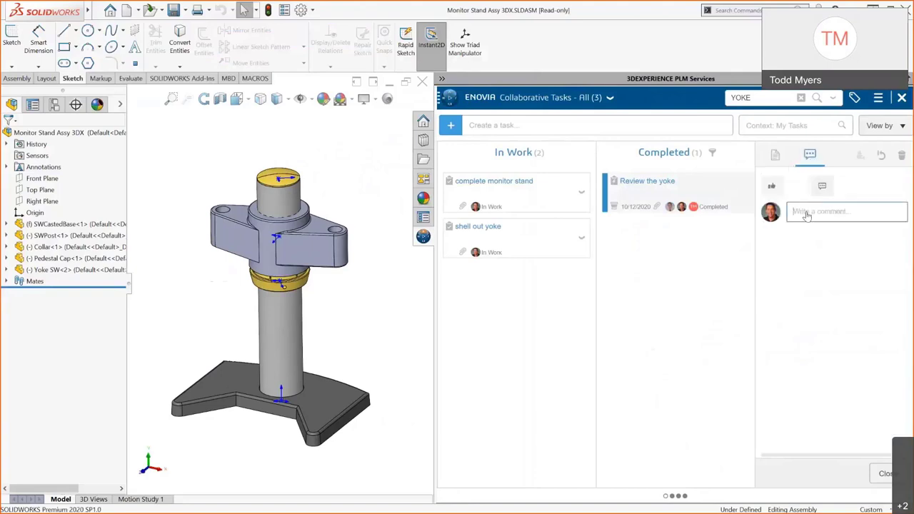
type("All done.")
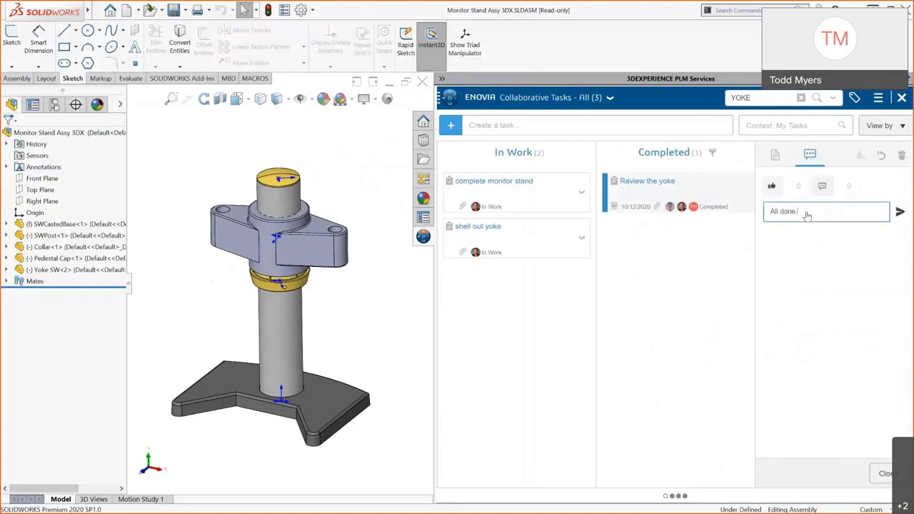
type("  Looks Good!!!")
left_click(900, 212)
left_click(886, 474)
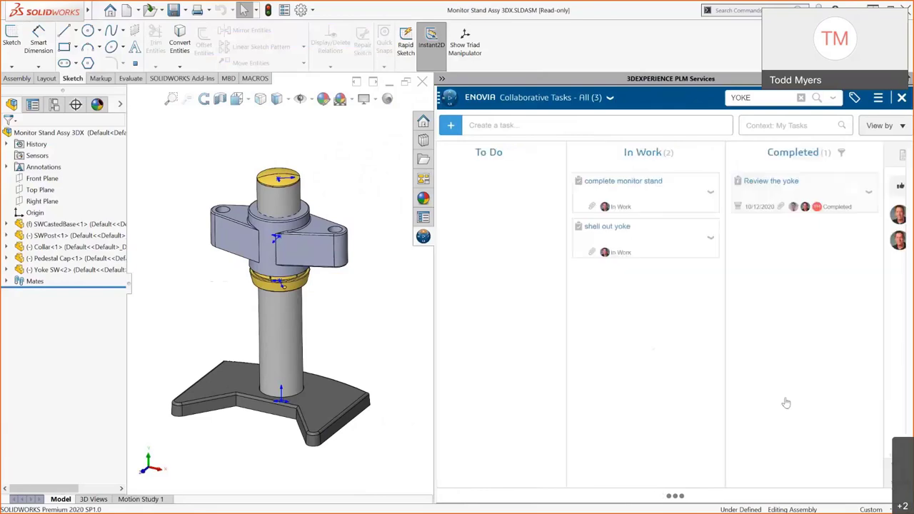